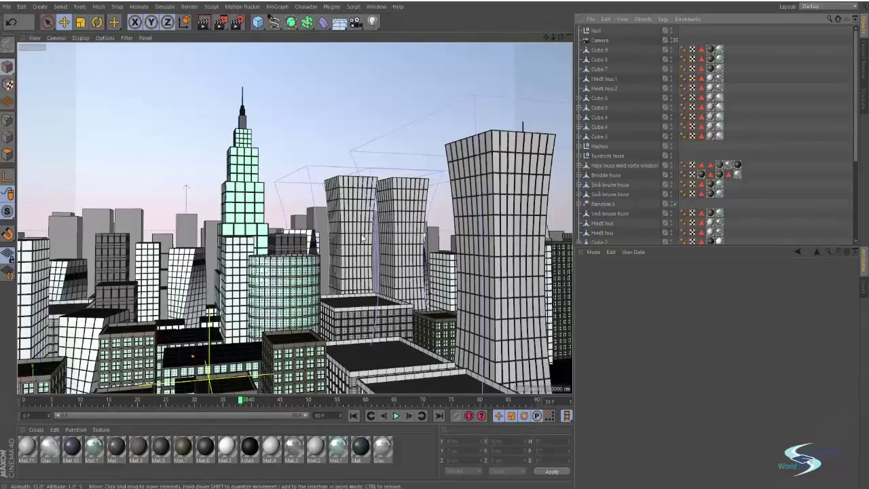
Nudge the city camera view slightly, then render it in the viewport.
{"action": "middle_click_drag", "start_coordinate": [321, 159], "coordinate": [320, 155], "text": "alt"}
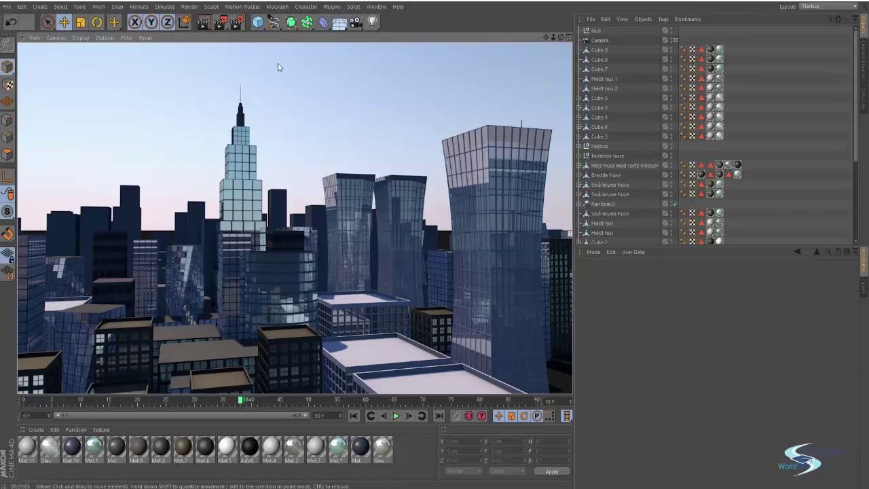
Enable Multi-Pass in Render Settings and open the Multi-Pass... list of passes.
{"action": "left_click", "coordinate": [237, 22]}
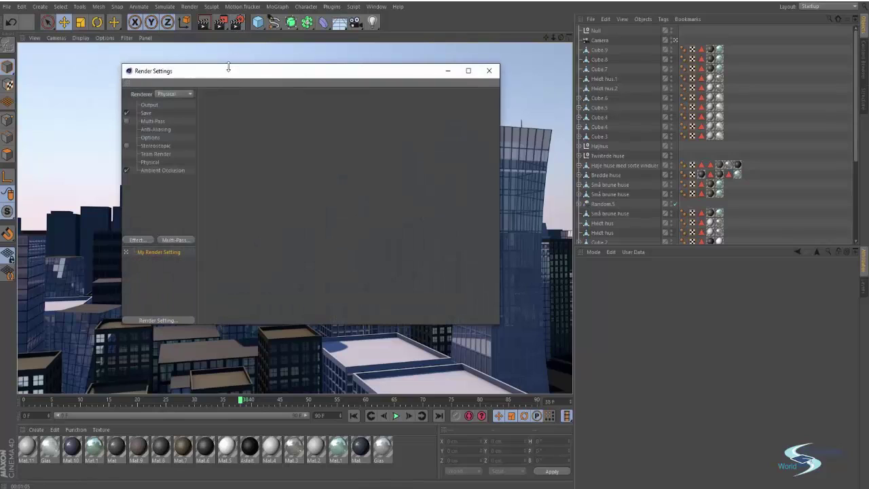
{"action": "left_click_drag", "start_coordinate": [205, 73], "coordinate": [215, 83]}
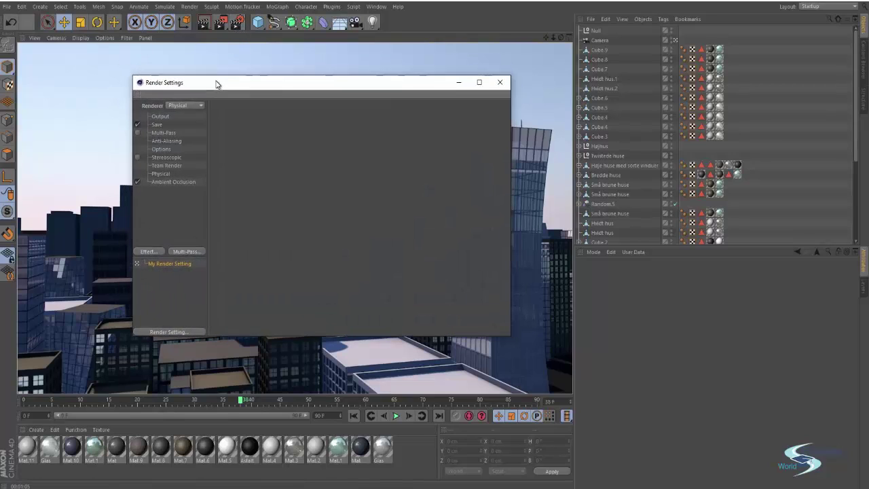
{"action": "left_click", "coordinate": [160, 133]}
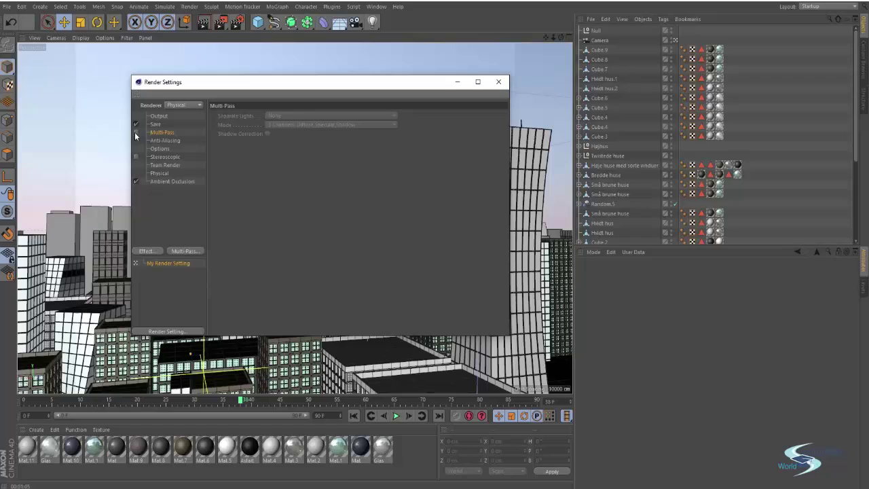
{"action": "left_click", "coordinate": [135, 134]}
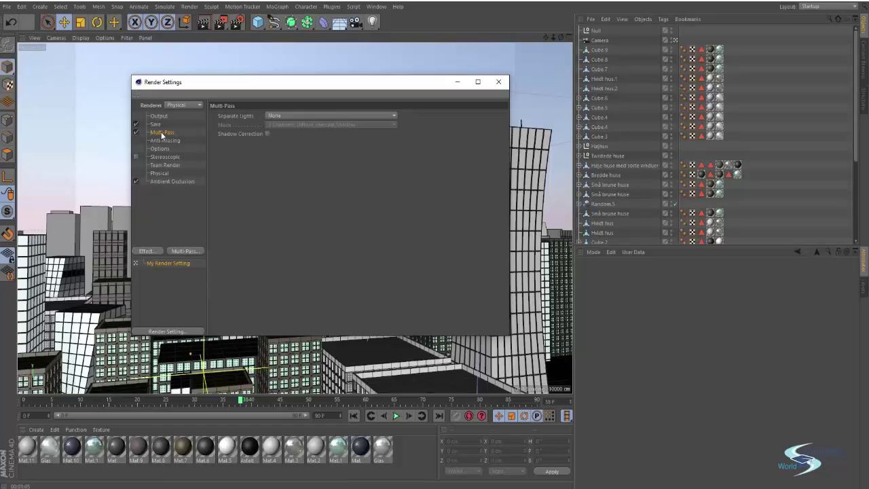
{"action": "left_click", "coordinate": [177, 251]}
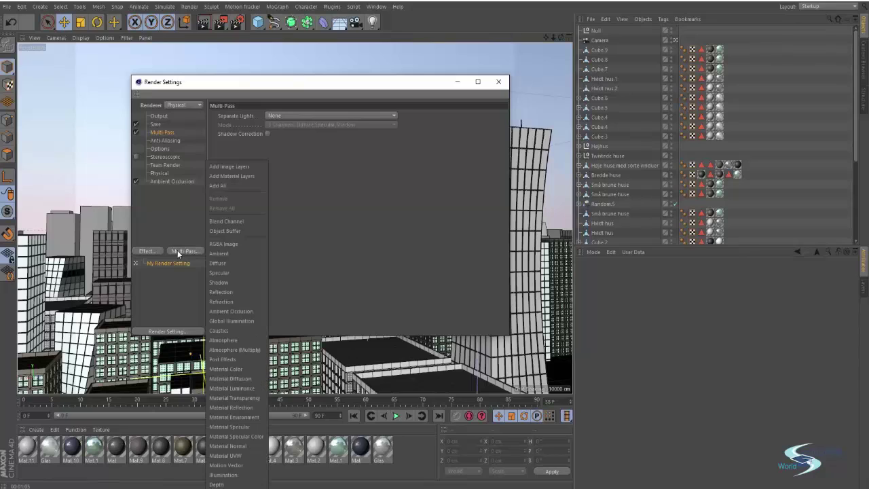
Add Image Layers passes, Ambient through Post Effects, and step through them back to Ambient.
{"action": "left_click", "coordinate": [228, 167]}
{"action": "scroll", "coordinate": [203, 193], "scroll_direction": "down", "scroll_amount": 2}
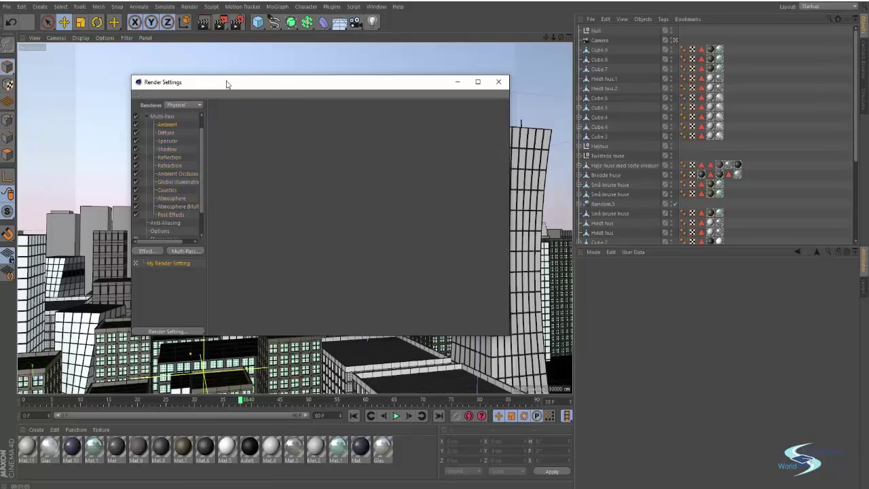
{"action": "left_click_drag", "start_coordinate": [227, 82], "coordinate": [401, 79]}
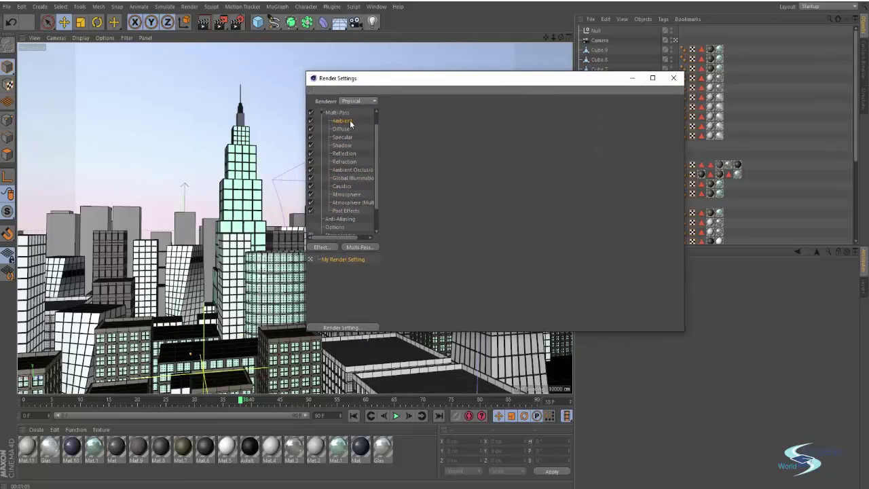
{"action": "left_click", "coordinate": [343, 136]}
{"action": "left_click", "coordinate": [342, 145]}
{"action": "left_click", "coordinate": [344, 153]}
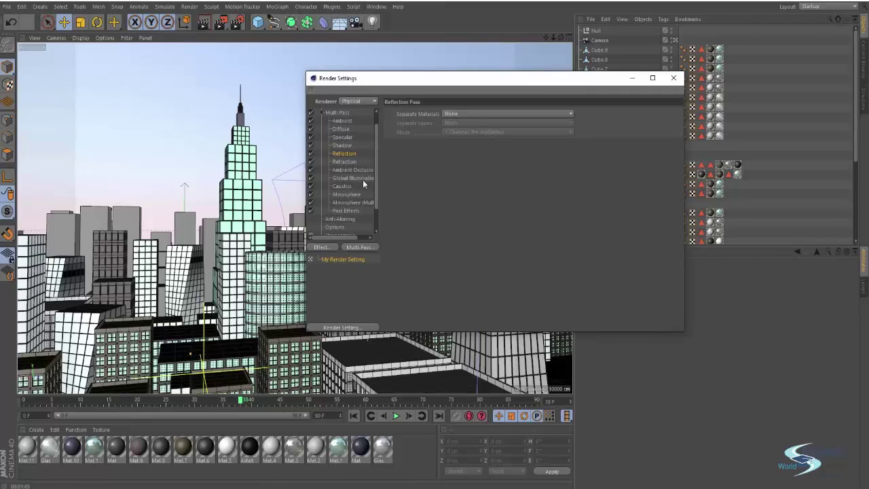
{"action": "left_click", "coordinate": [348, 124]}
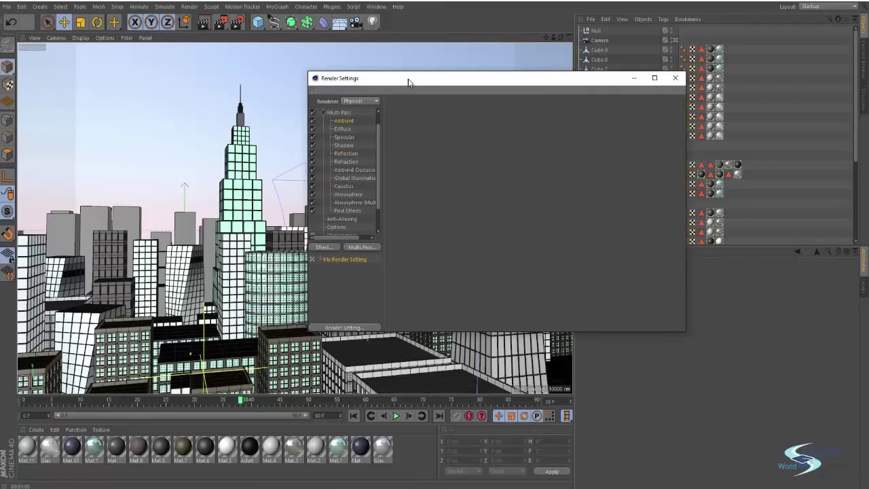
{"action": "left_click_drag", "start_coordinate": [407, 80], "coordinate": [550, 99]}
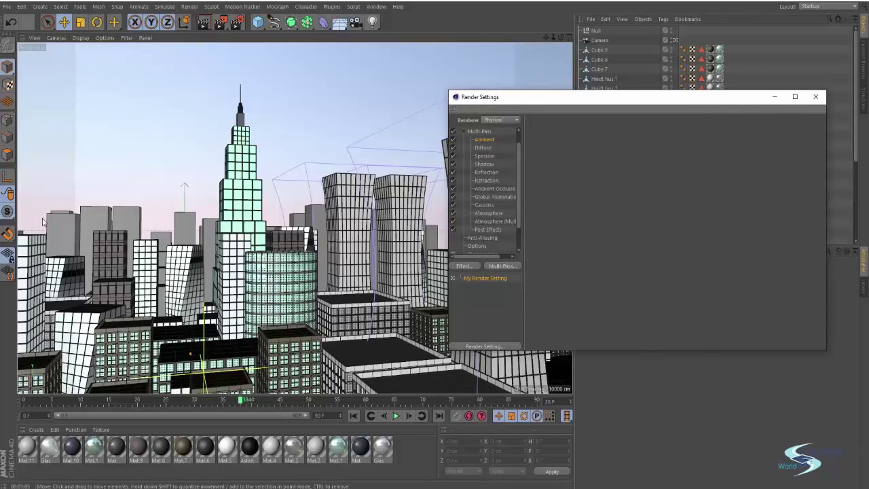
Open Mat.10 in the Material Editor on its Reflectance channel, undoing an accidental new material.
{"action": "left_click", "coordinate": [482, 147]}
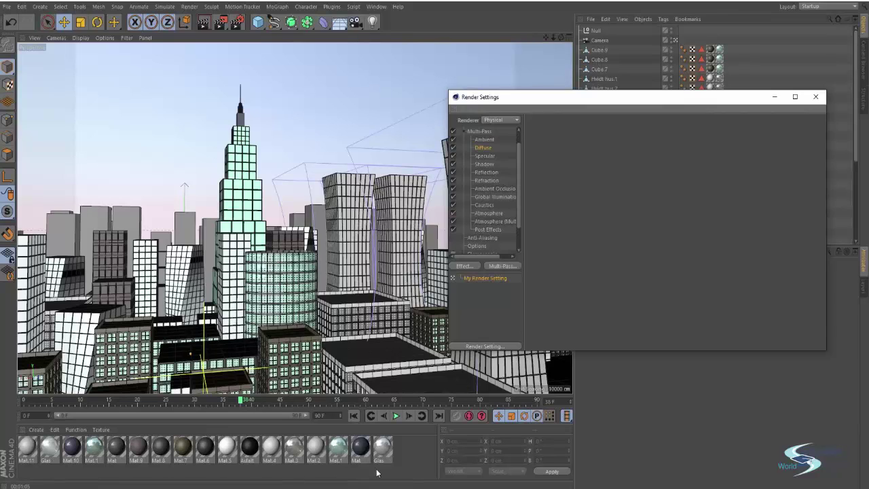
{"action": "double_click", "coordinate": [408, 444]}
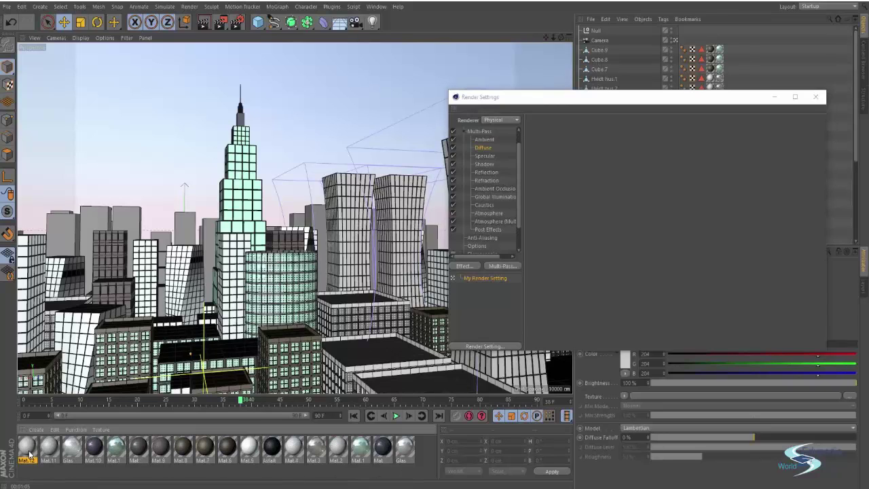
{"action": "key", "text": "ctrl+z"}
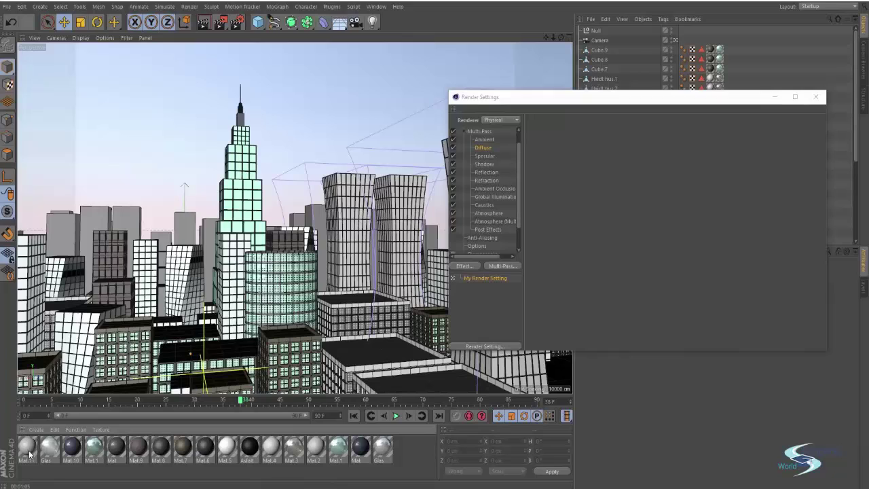
{"action": "double_click", "coordinate": [73, 450]}
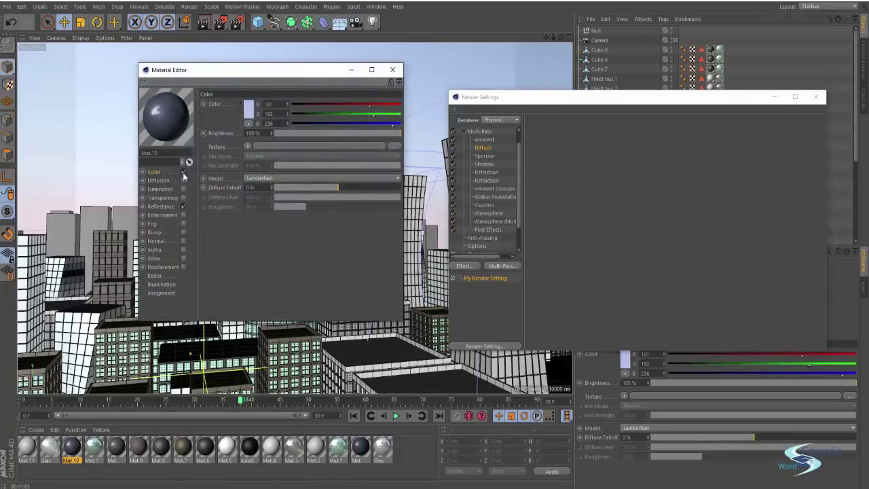
{"action": "left_click", "coordinate": [392, 69]}
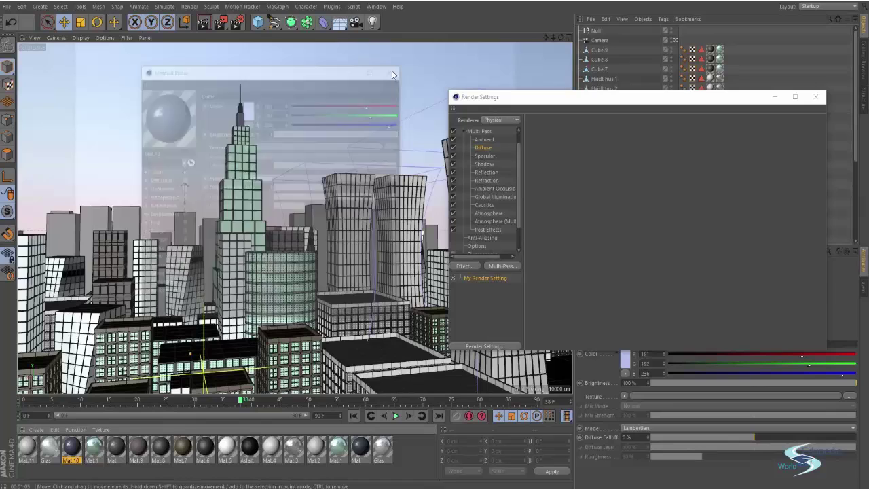
{"action": "left_click", "coordinate": [486, 156]}
{"action": "double_click", "coordinate": [79, 449]}
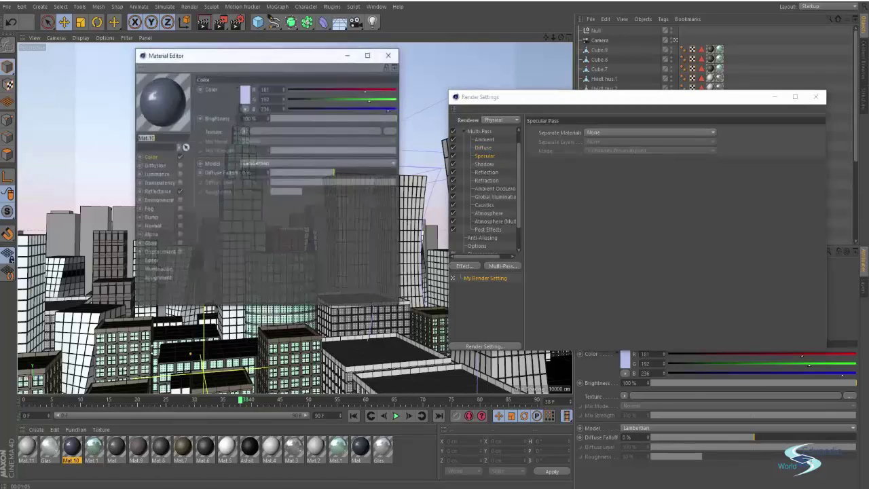
{"action": "left_click_drag", "start_coordinate": [231, 59], "coordinate": [187, 78]}
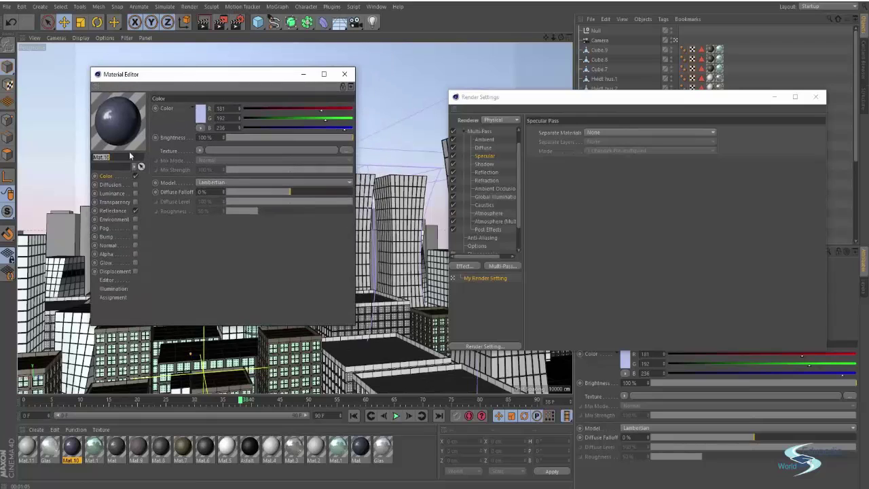
{"action": "left_click", "coordinate": [114, 212]}
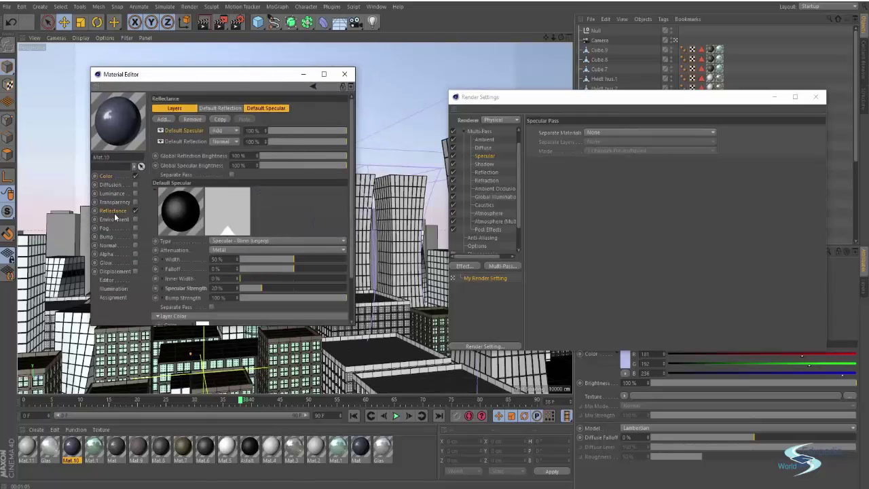
Compare Default Specular and Default Reflection layers against the Specular, Reflection, Diffuse and Shadow passes.
{"action": "left_click", "coordinate": [493, 161]}
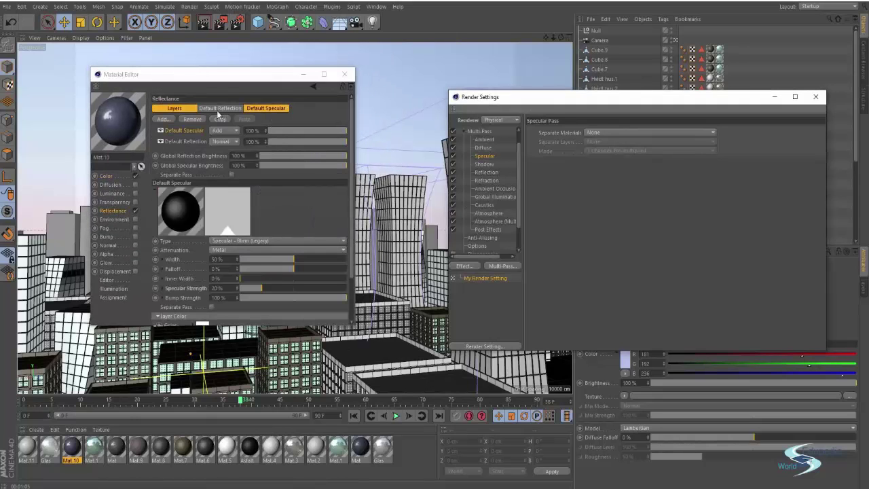
{"action": "left_click", "coordinate": [266, 109]}
{"action": "left_click", "coordinate": [489, 160]}
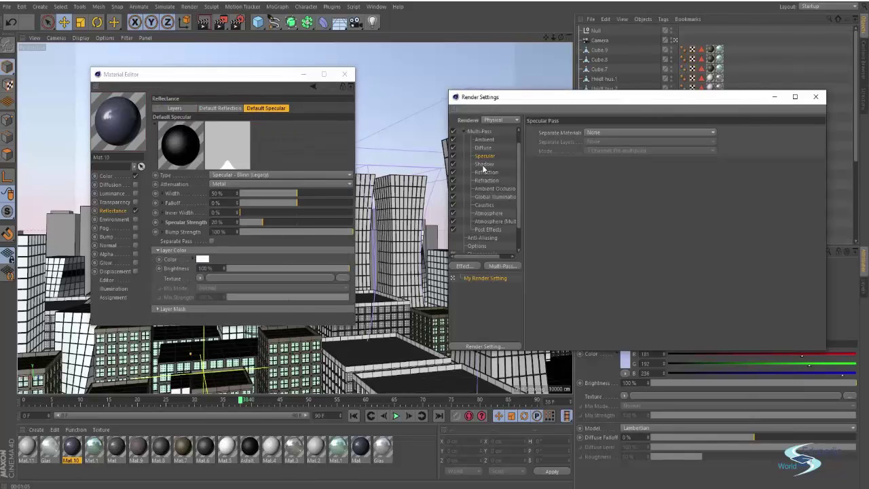
{"action": "left_click", "coordinate": [486, 172]}
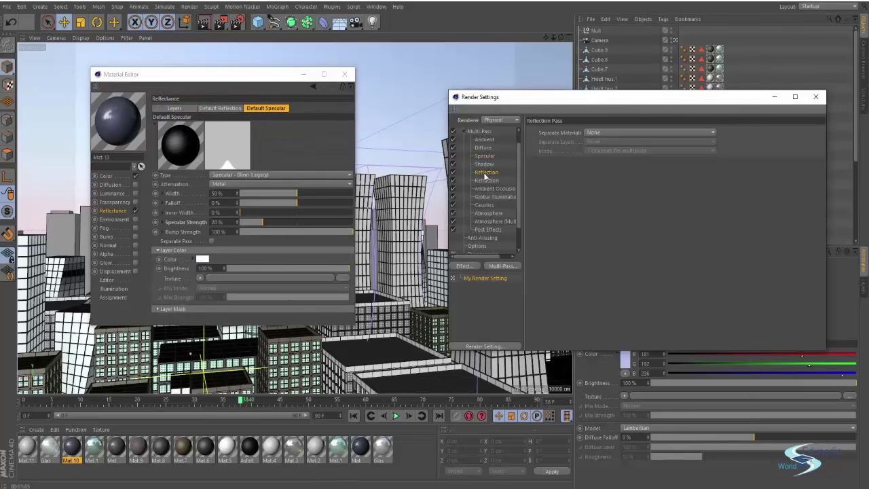
{"action": "left_click", "coordinate": [220, 108]}
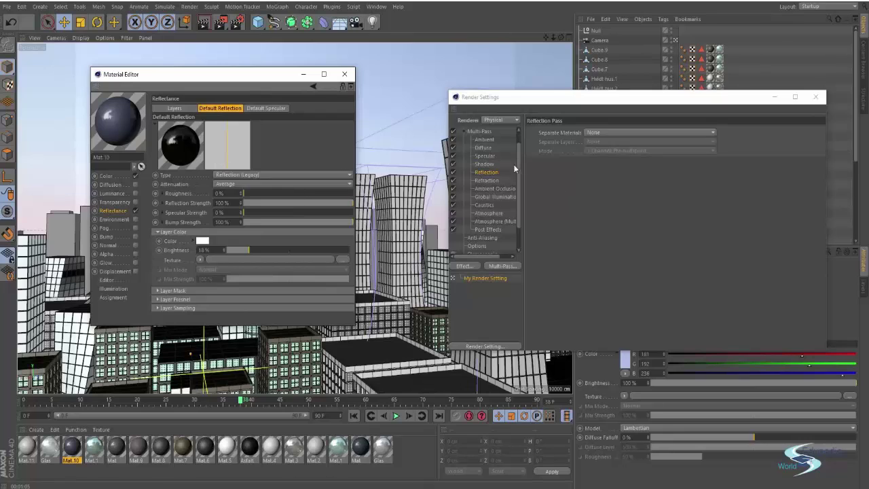
{"action": "left_click", "coordinate": [485, 149]}
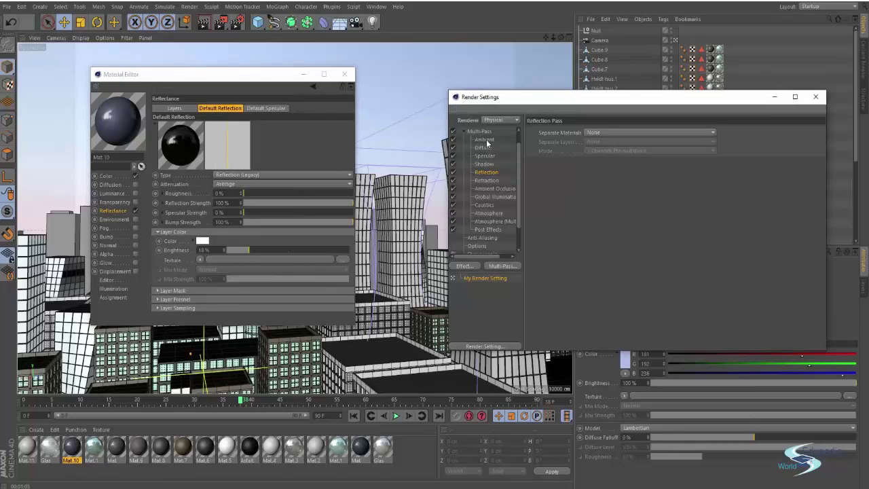
{"action": "left_click", "coordinate": [484, 156]}
{"action": "left_click", "coordinate": [483, 165]}
{"action": "left_click_drag", "start_coordinate": [599, 100], "coordinate": [287, 117]}
{"action": "scroll", "coordinate": [717, 123], "scroll_direction": "down", "scroll_amount": 5}
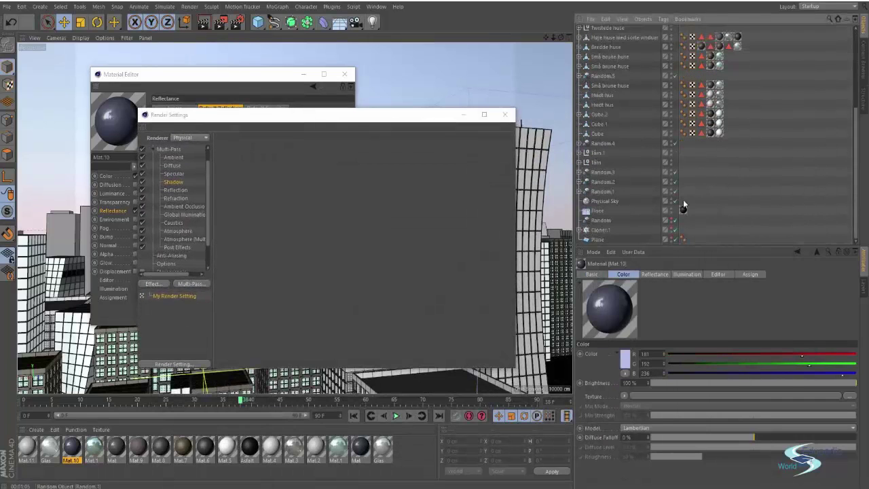
Inspect the Physical Sky object's Sky, Details and Sun settings.
{"action": "left_click", "coordinate": [612, 203]}
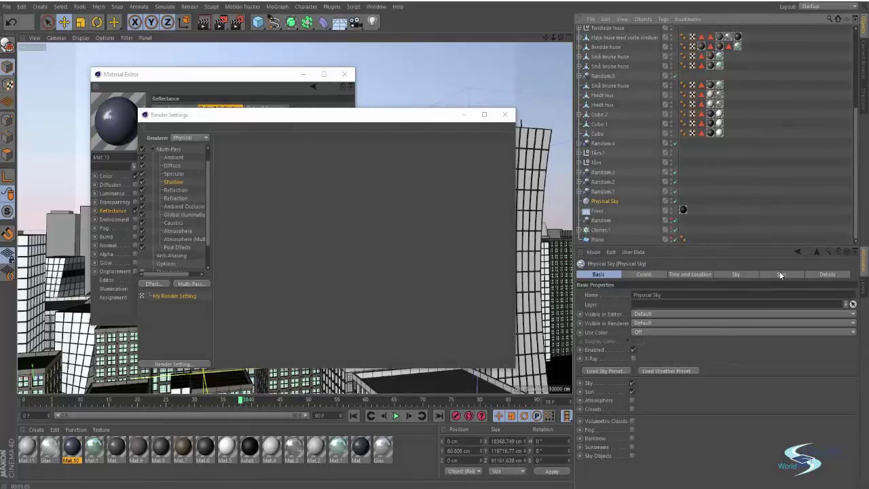
{"action": "left_click", "coordinate": [825, 275]}
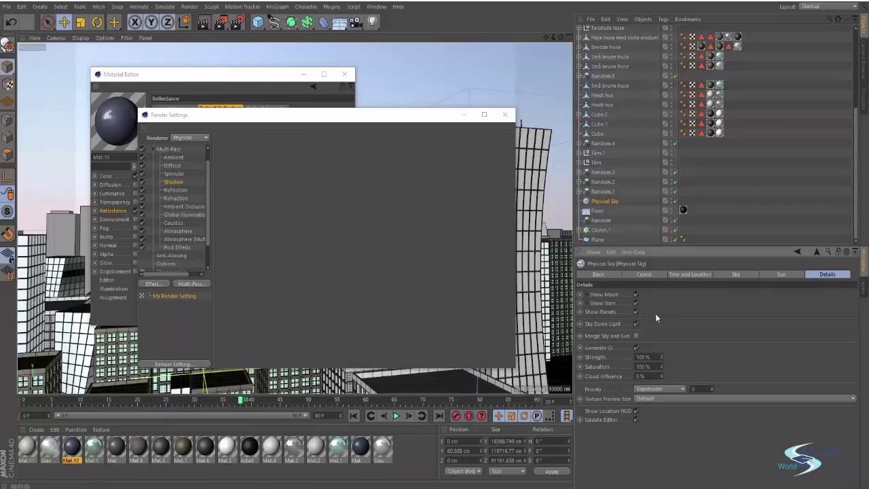
{"action": "left_click", "coordinate": [735, 274]}
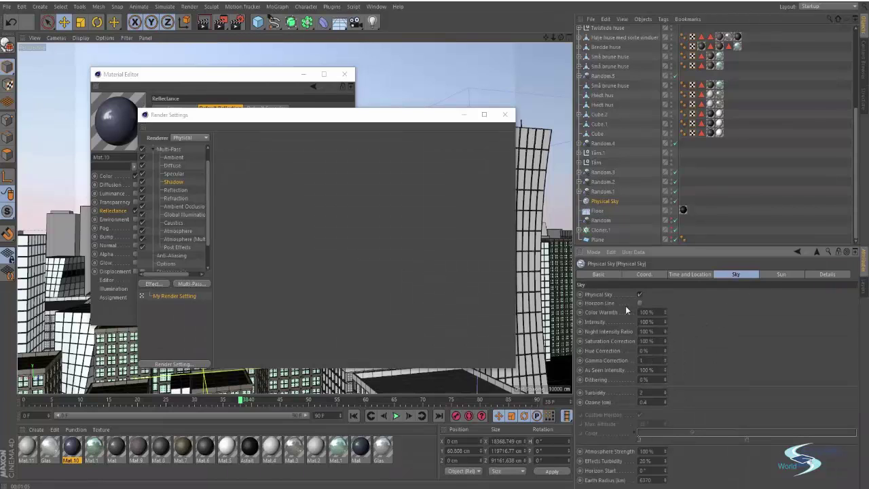
{"action": "left_click", "coordinate": [781, 274]}
{"action": "scroll", "coordinate": [668, 339], "scroll_direction": "down", "scroll_amount": 1}
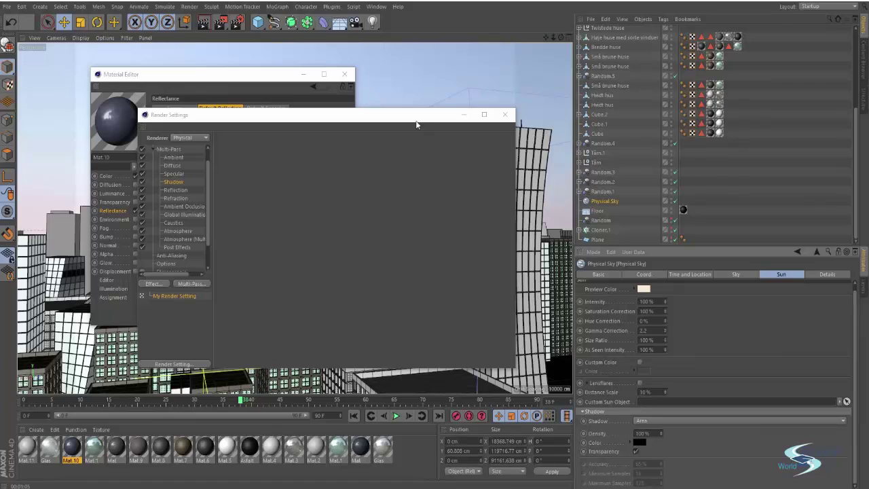
View the Ambient Occlusion effect settings without adding a new effect, then return to Multi-Pass.
{"action": "left_click_drag", "start_coordinate": [417, 123], "coordinate": [539, 122]}
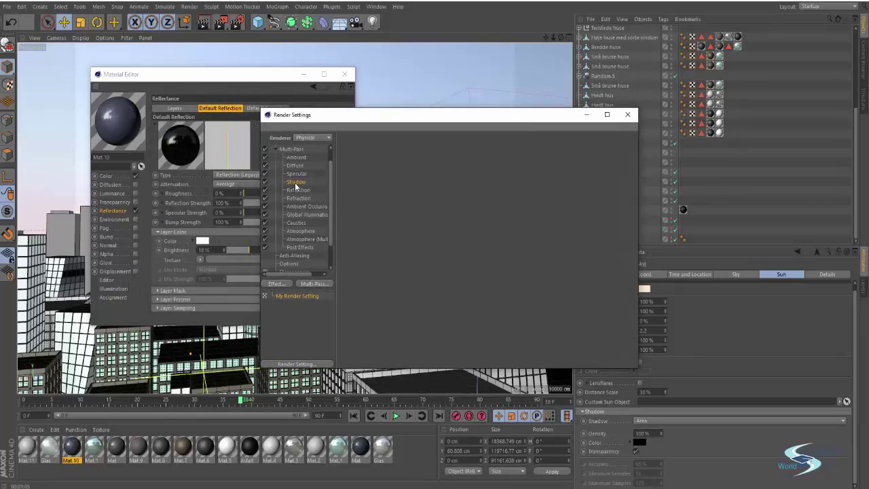
{"action": "scroll", "coordinate": [331, 197], "scroll_direction": "down", "scroll_amount": 3}
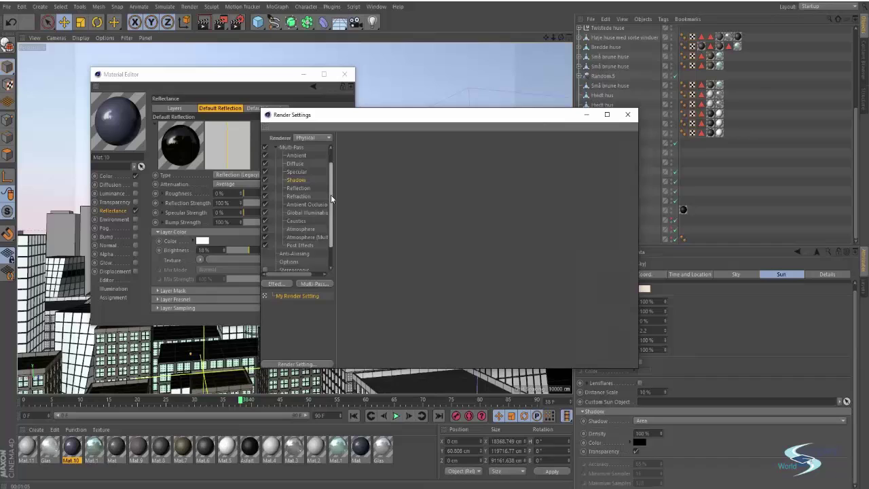
{"action": "left_click", "coordinate": [297, 267]}
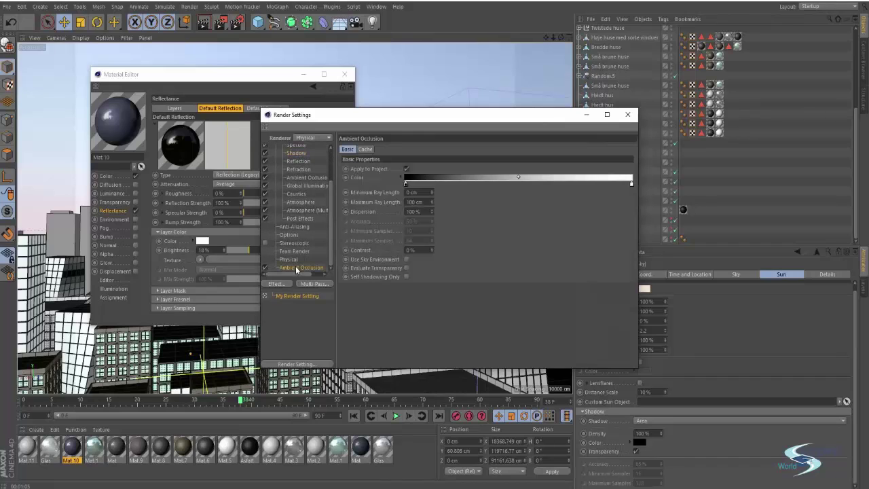
{"action": "left_click", "coordinate": [272, 284]}
{"action": "left_click", "coordinate": [275, 288]}
{"action": "scroll", "coordinate": [331, 242], "scroll_direction": "up", "scroll_amount": 3}
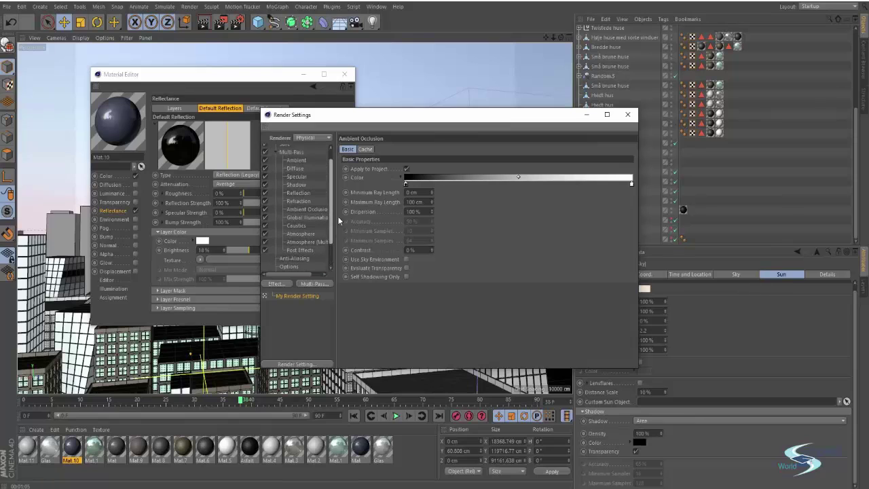
Run a quick test render of the city, then select the unneeded passes.
{"action": "left_click", "coordinate": [304, 211]}
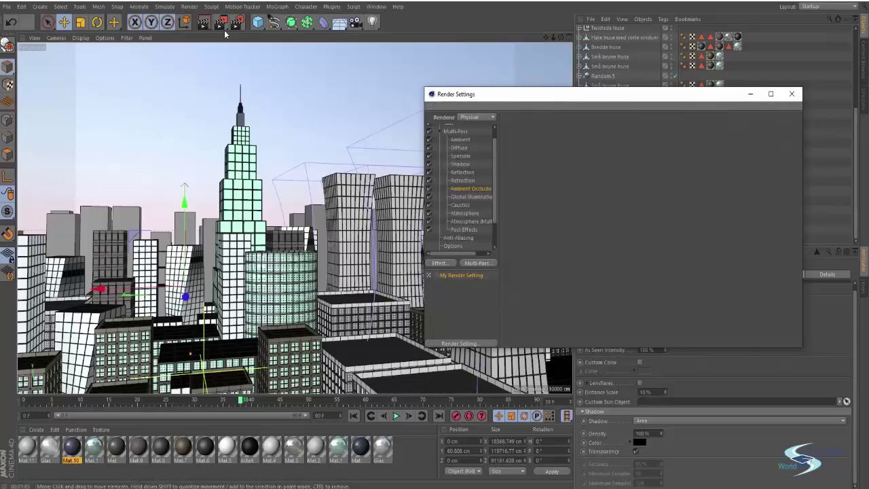
{"action": "left_click_drag", "start_coordinate": [224, 30], "coordinate": [299, 54]}
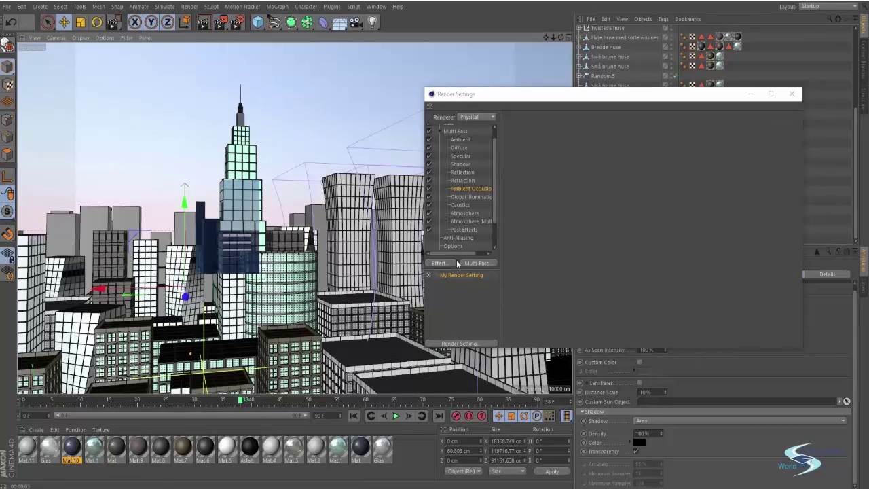
{"action": "left_click", "coordinate": [463, 180]}
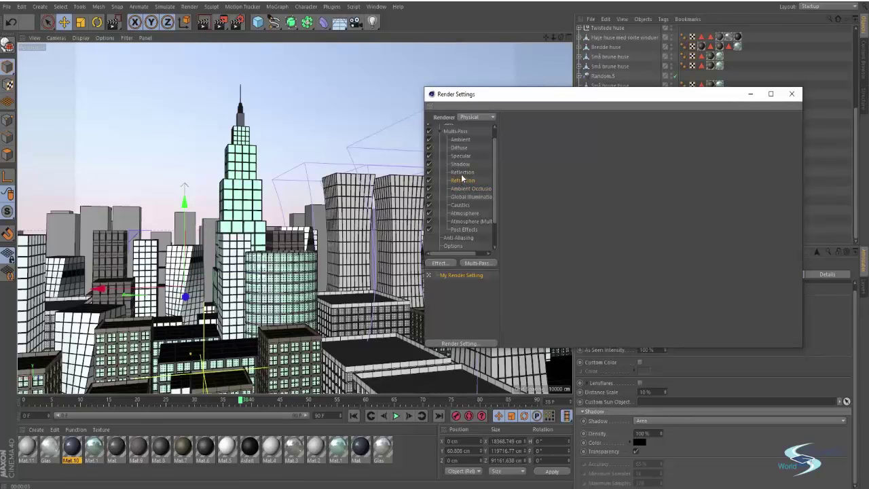
{"action": "left_click", "coordinate": [462, 172]}
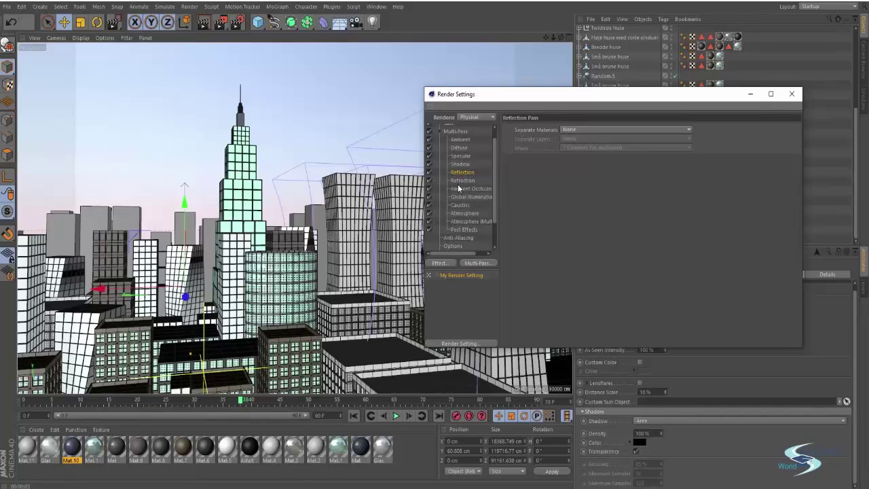
{"action": "left_click", "coordinate": [462, 188], "text": "shift"}
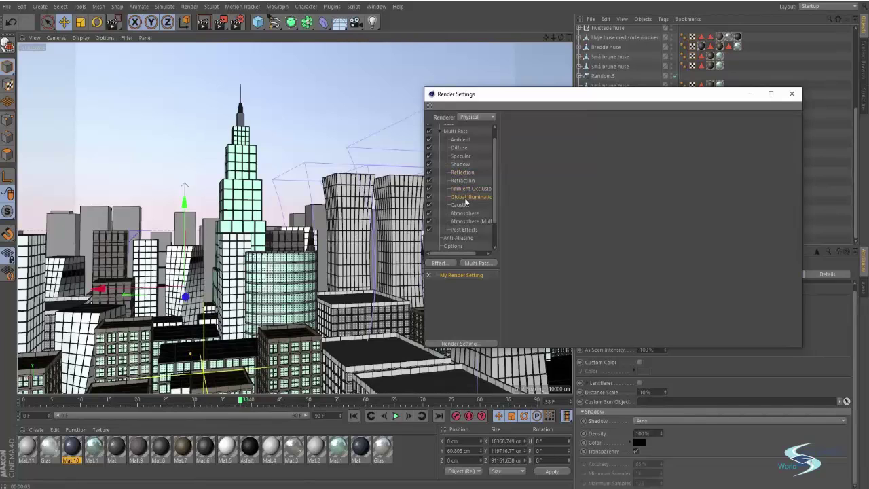
{"action": "left_click", "coordinate": [438, 263]}
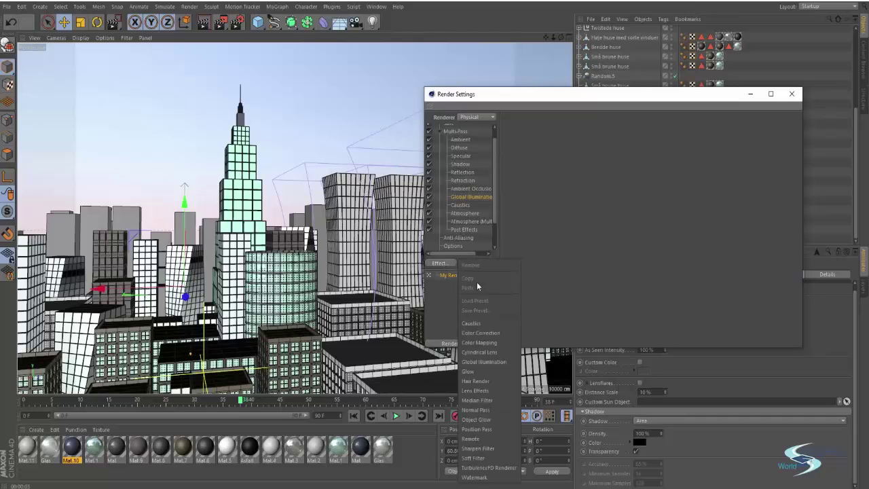
{"action": "left_click", "coordinate": [506, 362]}
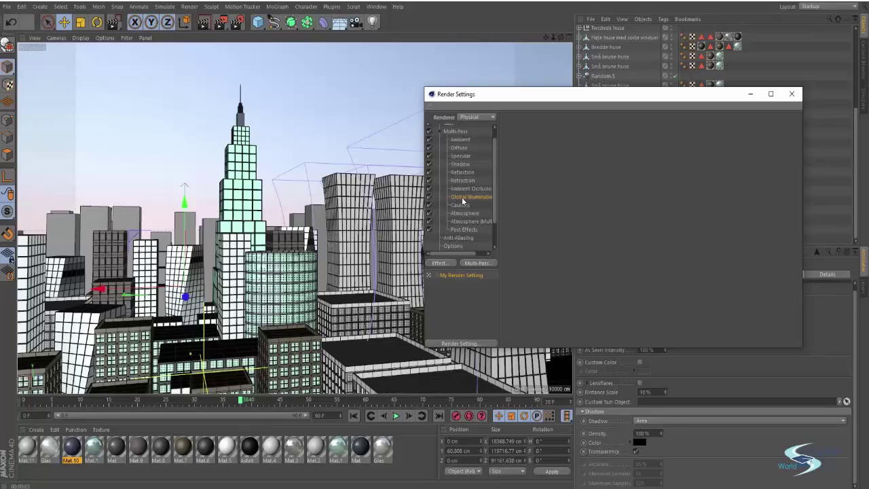
Delete the Global Illumination, Caustics, Atmosphere and Post Effects passes.
{"action": "key", "text": "Delete"}
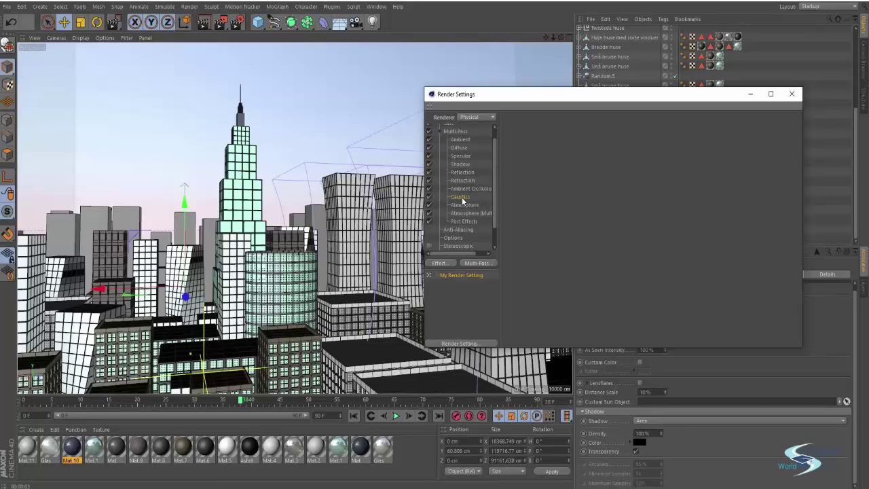
{"action": "key", "text": "Delete"}
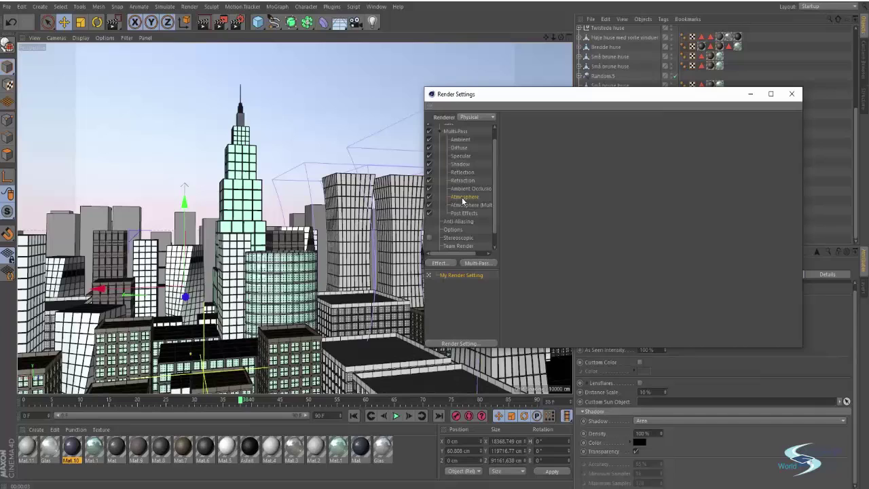
{"action": "key", "text": "Delete"}
{"action": "key", "text": "Delete"}
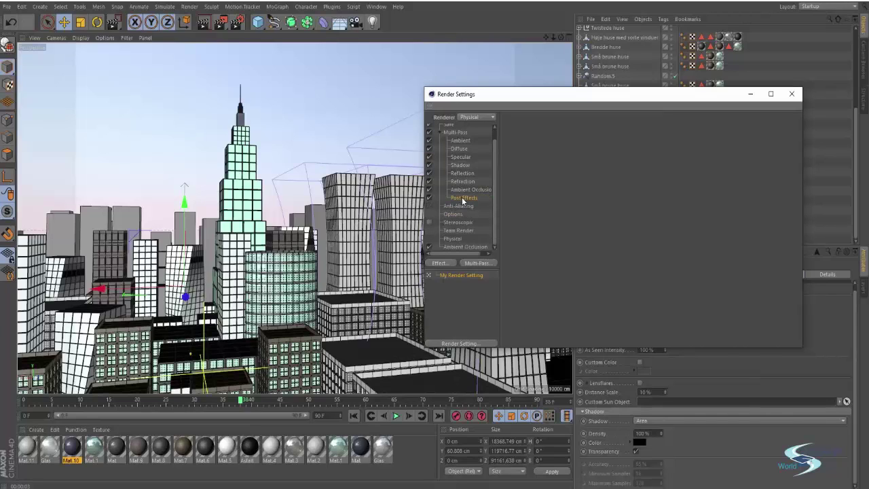
{"action": "key", "text": "Delete"}
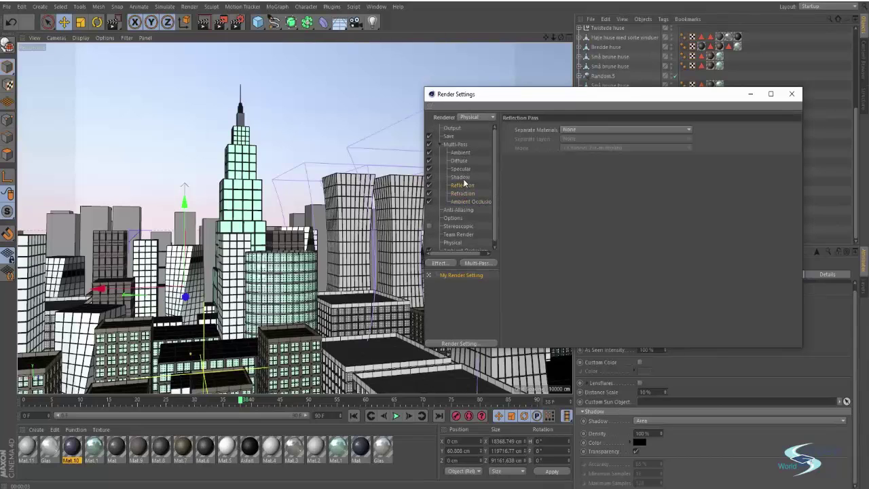
Check the remaining passes, Diffuse through Ambient Occlusion, and widen the list so names fit.
{"action": "left_click", "coordinate": [464, 162]}
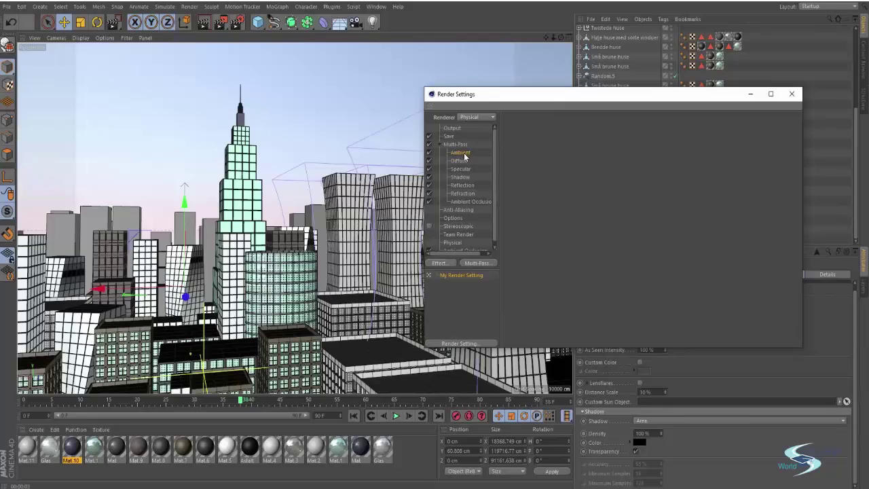
{"action": "left_click", "coordinate": [461, 169]}
{"action": "left_click", "coordinate": [463, 176]}
{"action": "left_click", "coordinate": [463, 185]}
{"action": "left_click", "coordinate": [463, 192]}
{"action": "left_click", "coordinate": [467, 201]}
{"action": "left_click_drag", "start_coordinate": [501, 186], "coordinate": [510, 186]}
{"action": "left_click_drag", "start_coordinate": [484, 94], "coordinate": [371, 97]}
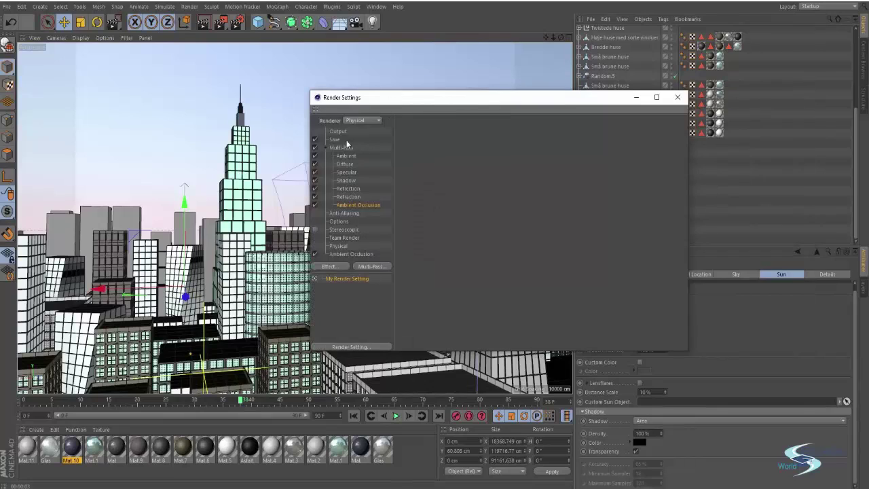
Set the Output width to 1920 and height to 800 pixels.
{"action": "left_click", "coordinate": [339, 131]}
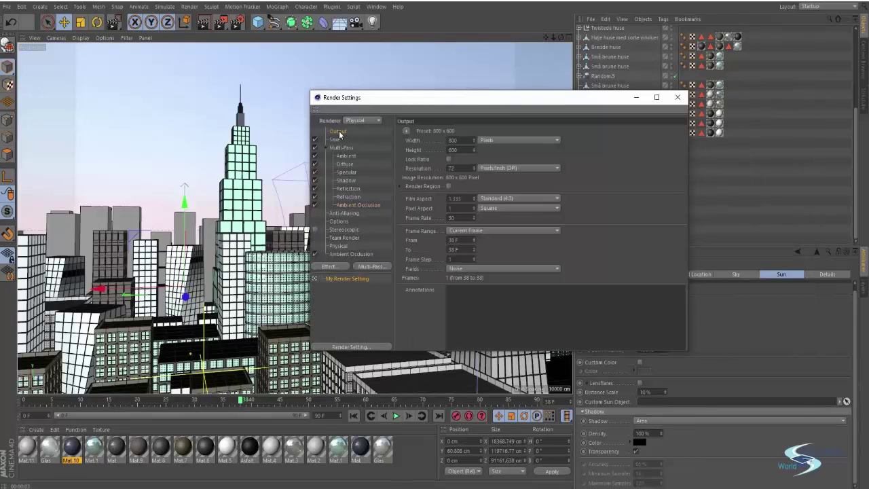
{"action": "double_click", "coordinate": [453, 139]}
{"action": "type", "text": "1920"}
{"action": "key", "text": "Tab"}
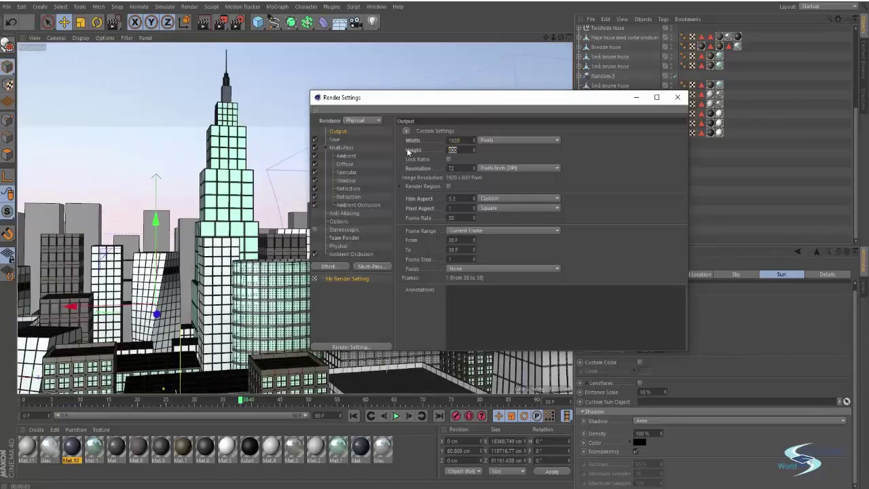
{"action": "type", "text": "800"}
{"action": "key", "text": "Return"}
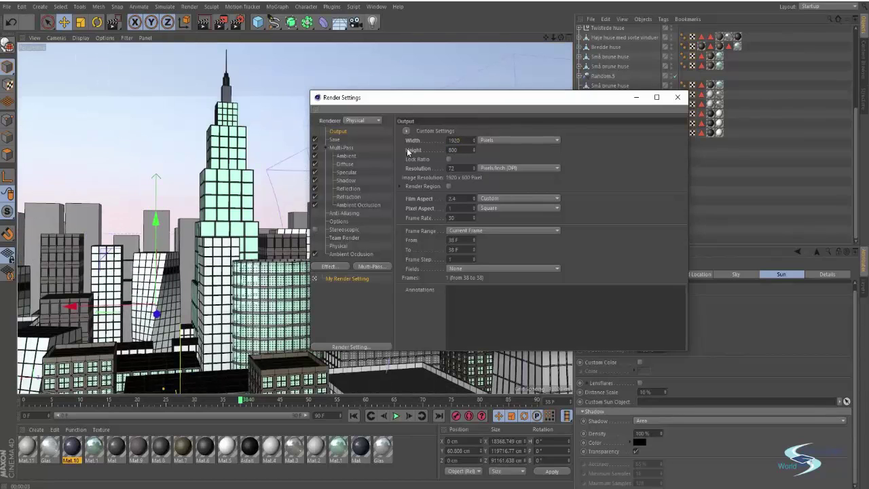
{"action": "left_click_drag", "start_coordinate": [485, 101], "coordinate": [674, 150]}
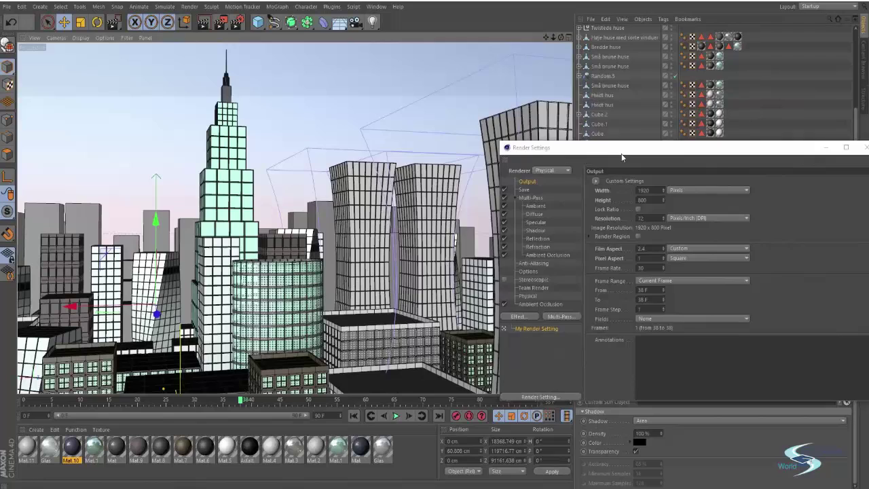
{"action": "left_click_drag", "start_coordinate": [620, 151], "coordinate": [328, 107]}
{"action": "left_click", "coordinate": [365, 153]}
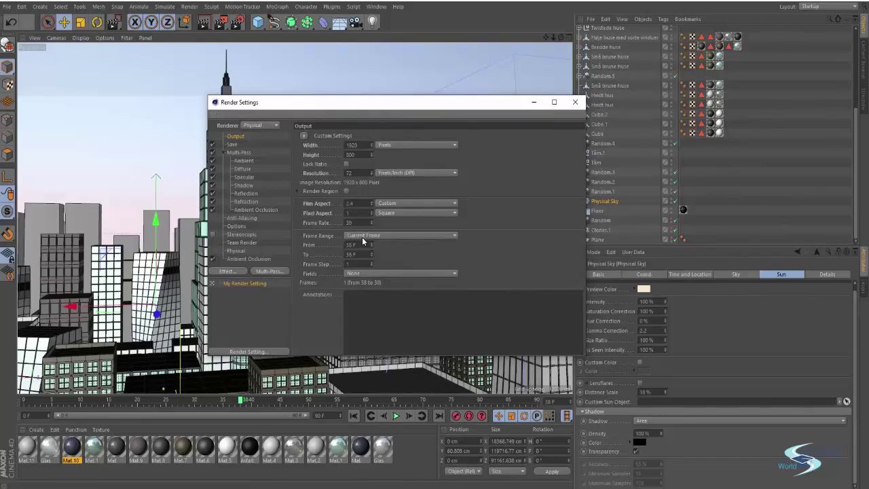
Save the multi-pass image as city_multipass, 32-bit TIFF (PSD Layers), and review Compositing Project File options.
{"action": "left_click", "coordinate": [232, 145]}
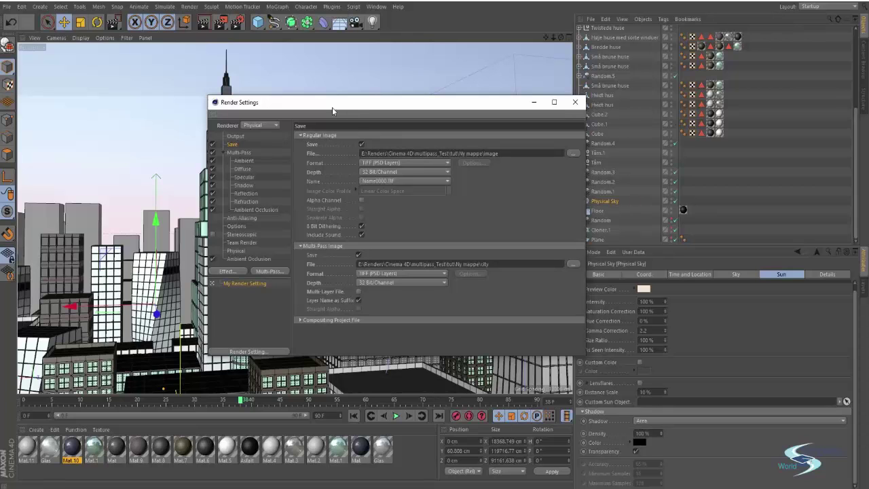
{"action": "left_click_drag", "start_coordinate": [343, 103], "coordinate": [325, 108]}
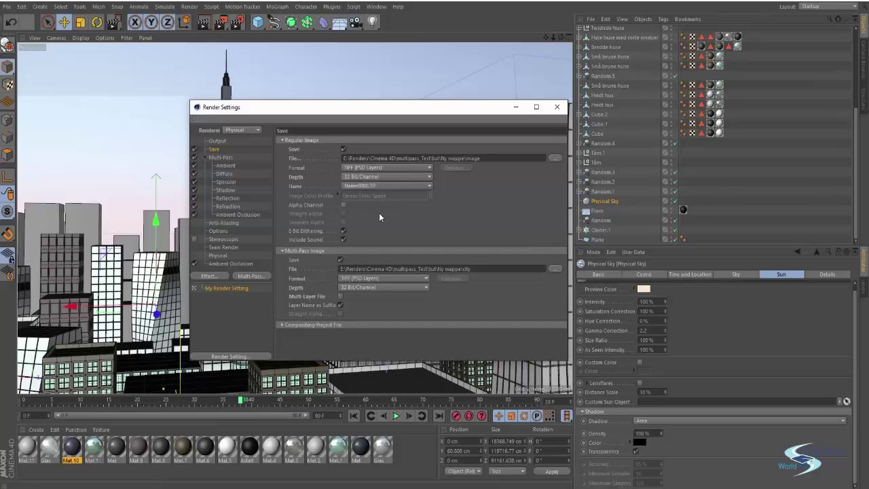
{"action": "left_click", "coordinate": [343, 204]}
{"action": "left_click", "coordinate": [311, 296]}
{"action": "left_click", "coordinate": [285, 324]}
{"action": "scroll", "coordinate": [459, 298], "scroll_direction": "down", "scroll_amount": 1}
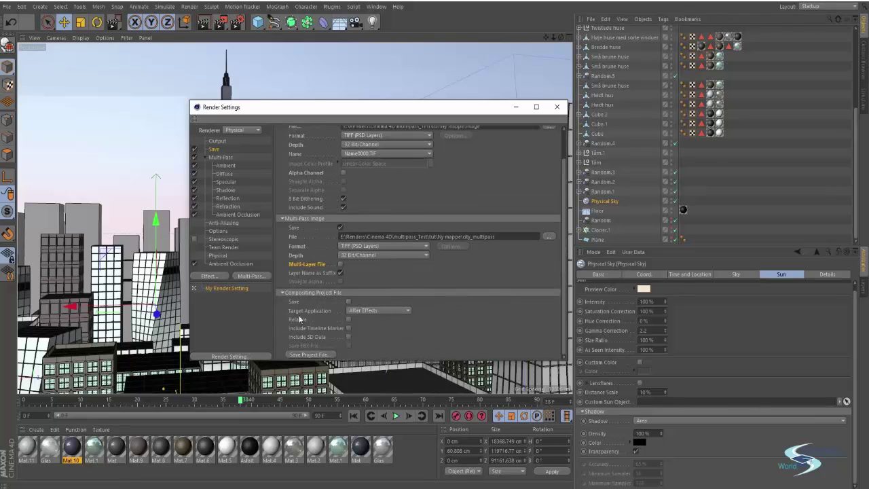
{"action": "left_click", "coordinate": [281, 293]}
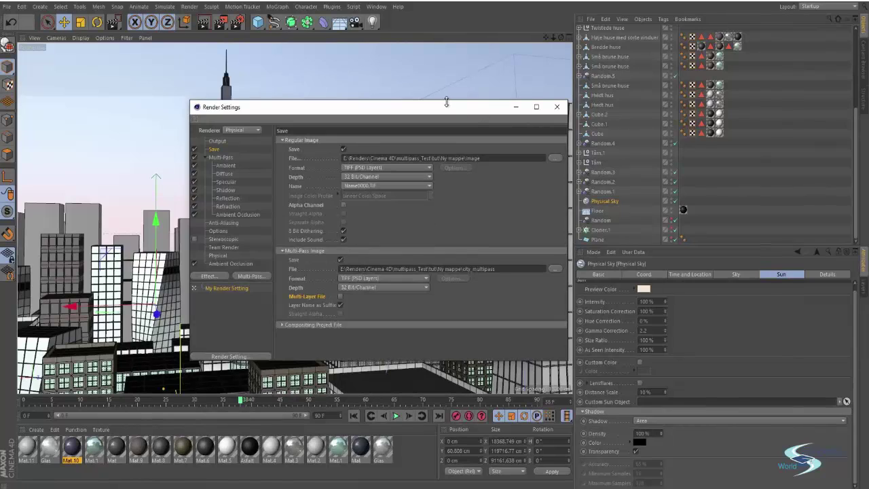
{"action": "left_click_drag", "start_coordinate": [448, 103], "coordinate": [564, 80]}
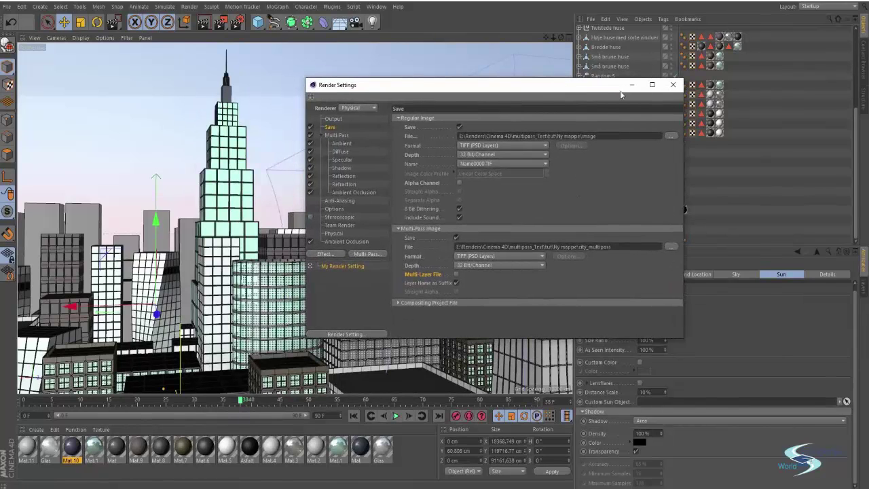
Browse the Output, Save, Multi-Pass, Anti-Aliasing, Options and Stereoscopic render settings pages.
{"action": "left_click", "coordinate": [334, 119]}
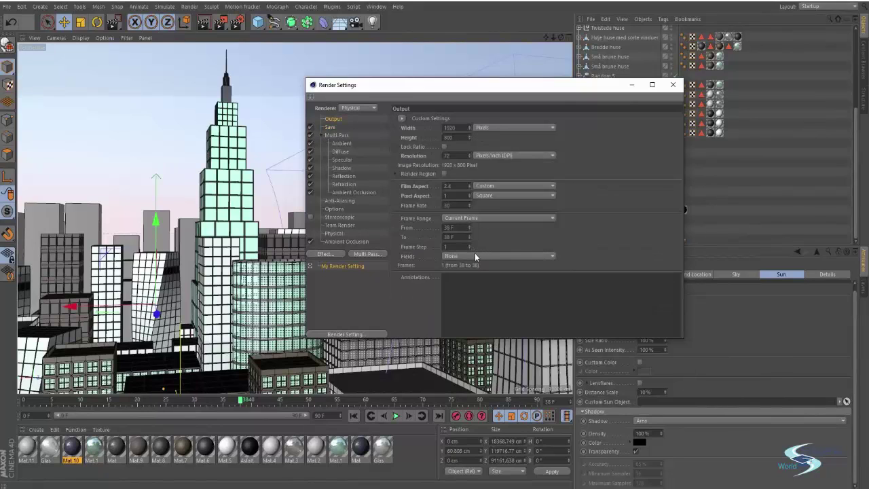
{"action": "left_click", "coordinate": [330, 127]}
{"action": "left_click", "coordinate": [339, 136]}
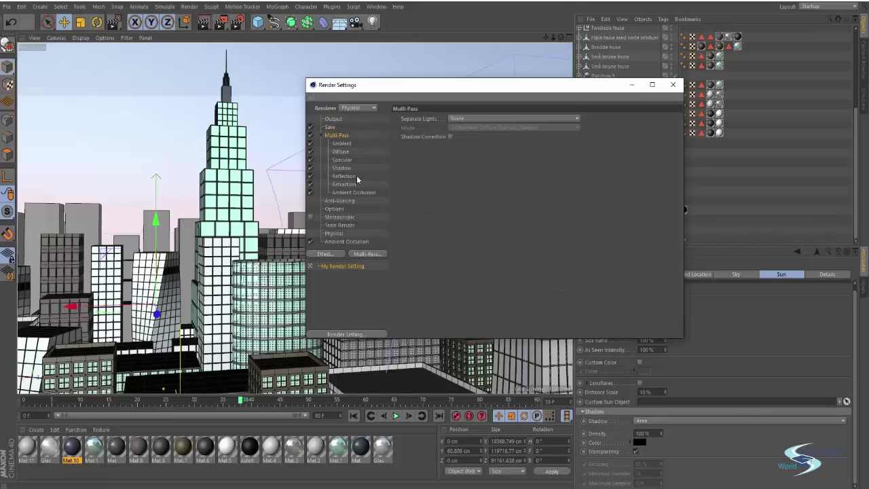
{"action": "left_click", "coordinate": [338, 201]}
{"action": "left_click", "coordinate": [336, 209]}
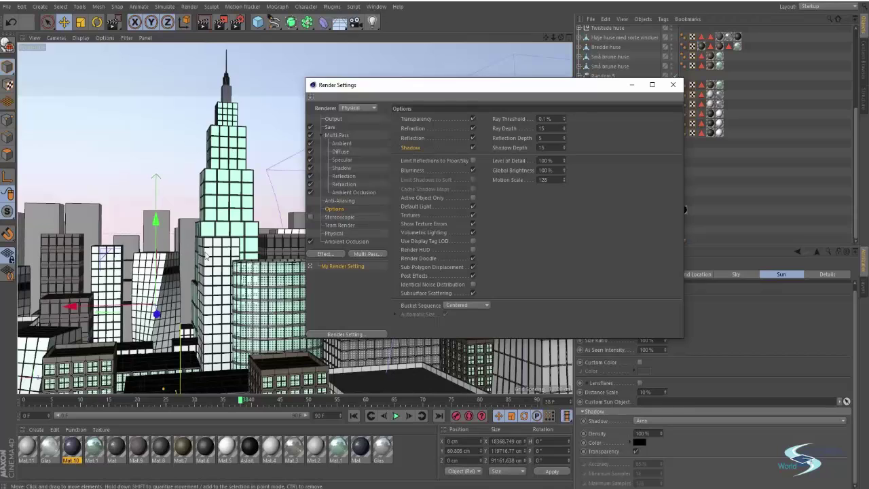
{"action": "left_click", "coordinate": [341, 143]}
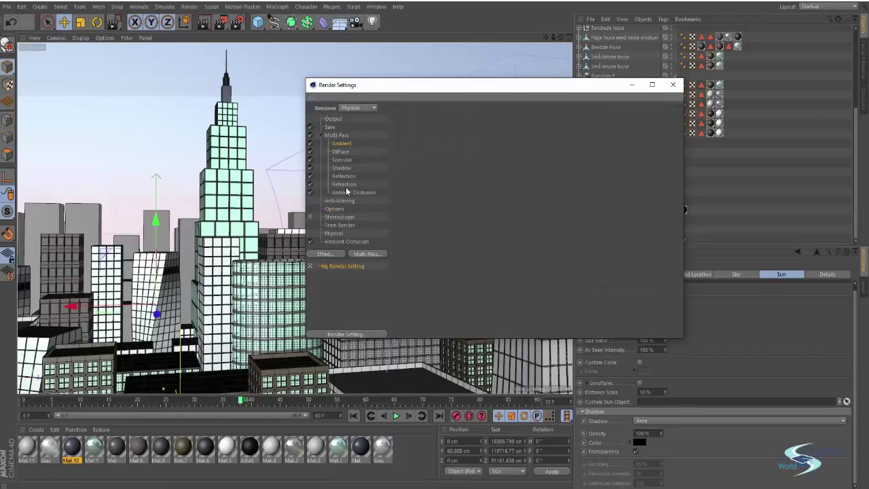
{"action": "left_click", "coordinate": [341, 209]}
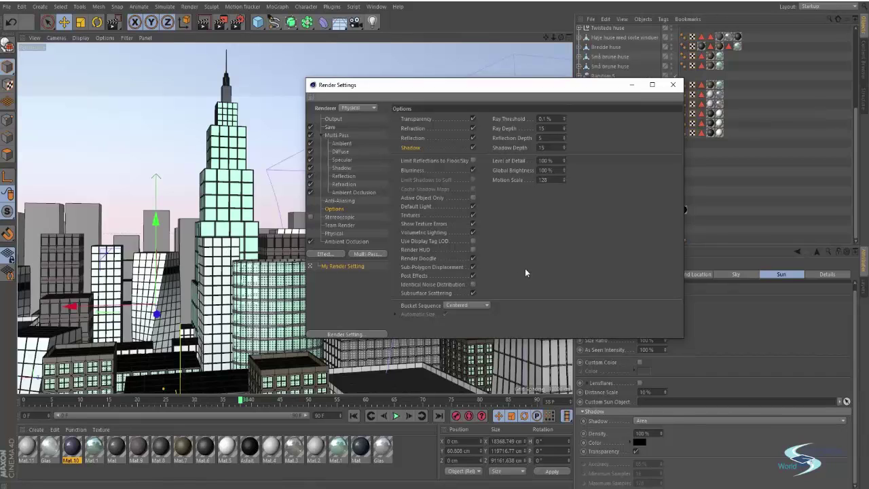
{"action": "left_click", "coordinate": [340, 217]}
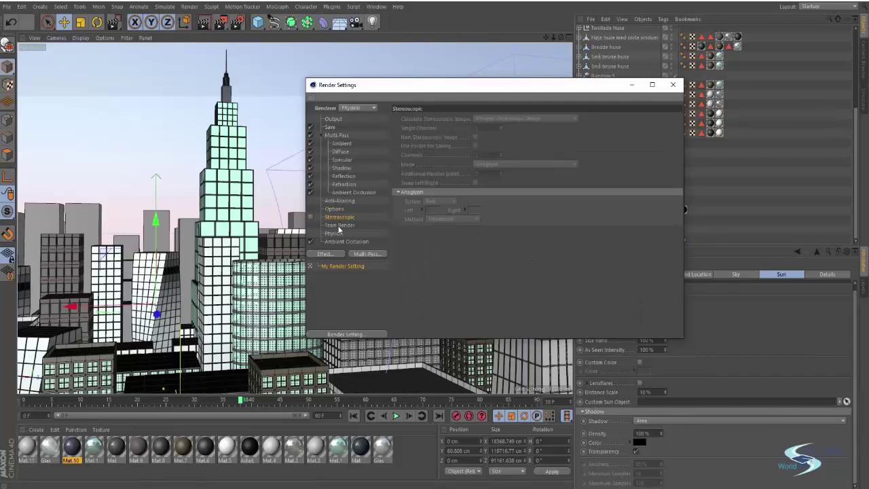
Set Physical Sampling Quality to Medium and Ambient Occlusion Contrast to 10%.
{"action": "left_click", "coordinate": [335, 234]}
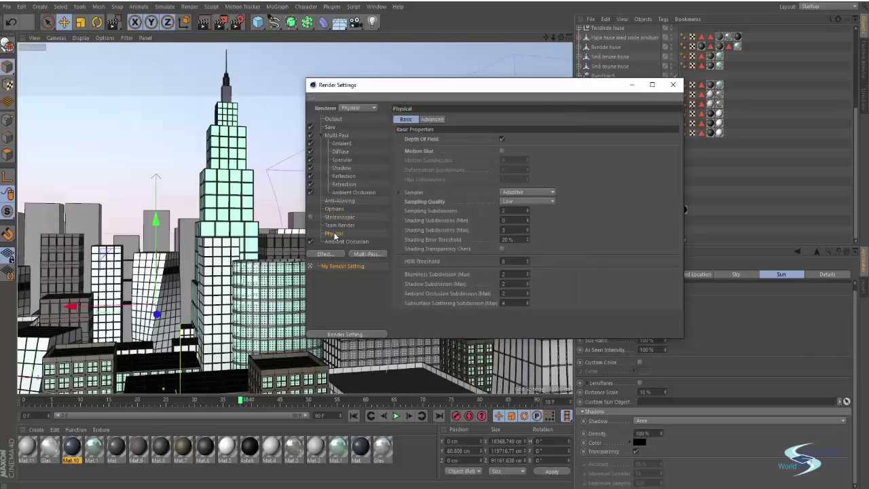
{"action": "left_click", "coordinate": [514, 202]}
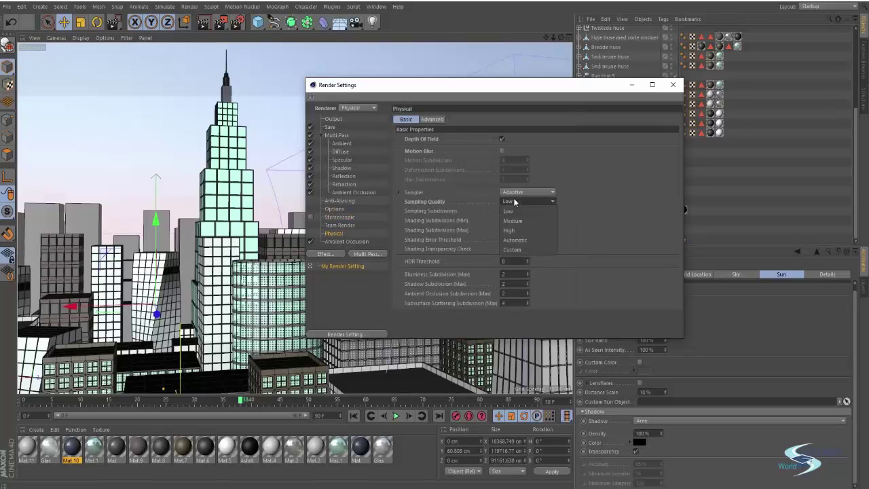
{"action": "left_click", "coordinate": [527, 219]}
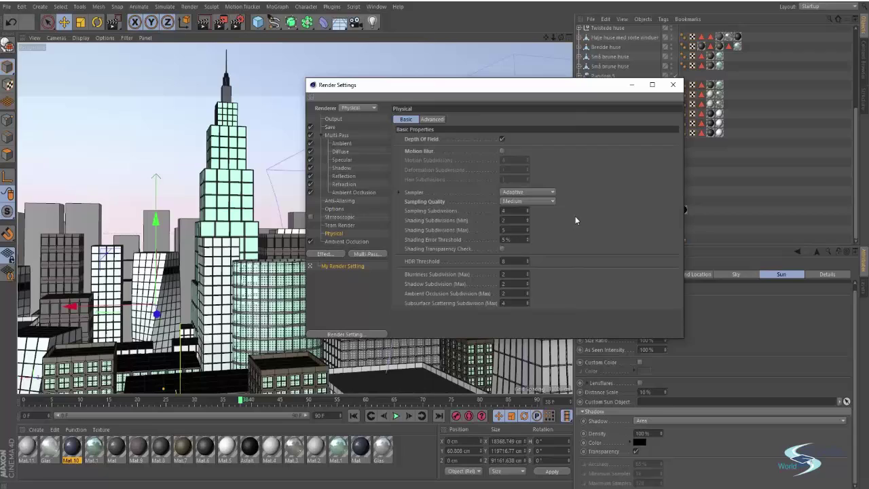
{"action": "left_click", "coordinate": [350, 239]}
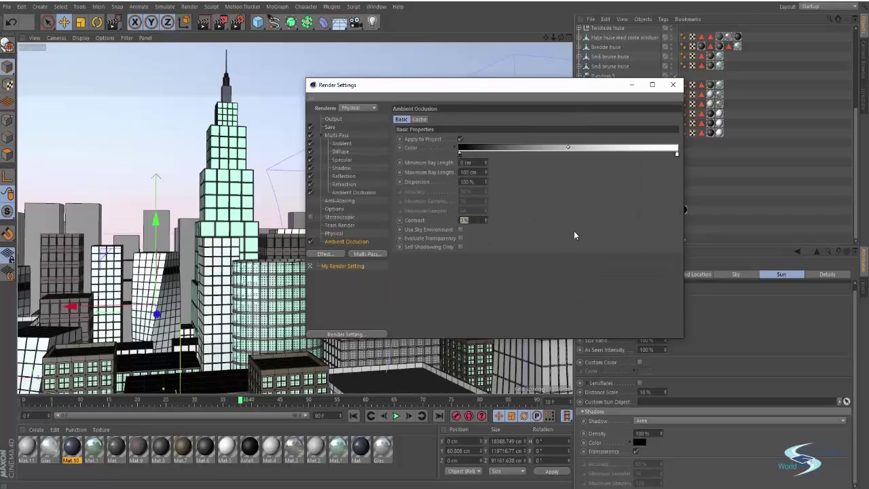
{"action": "type", "text": "10"}
Render the city to the Picture Viewer and maximize it to full screen.
{"action": "left_click", "coordinate": [672, 84]}
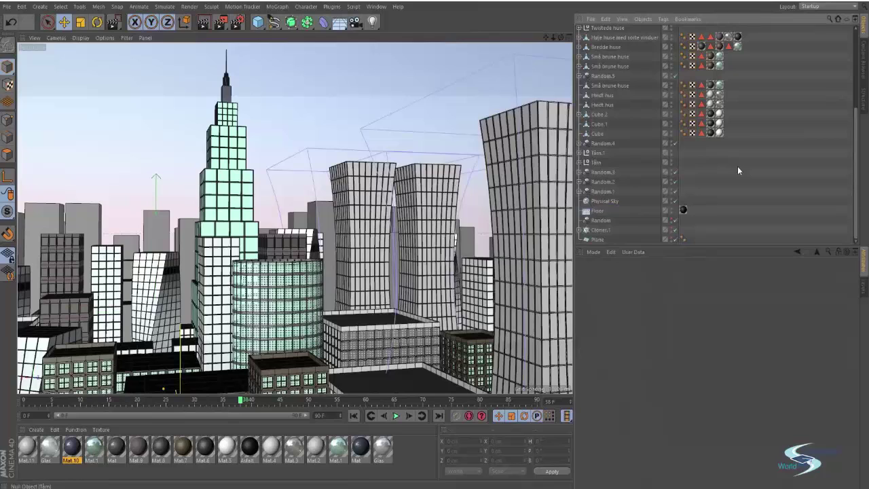
{"action": "left_click", "coordinate": [221, 24]}
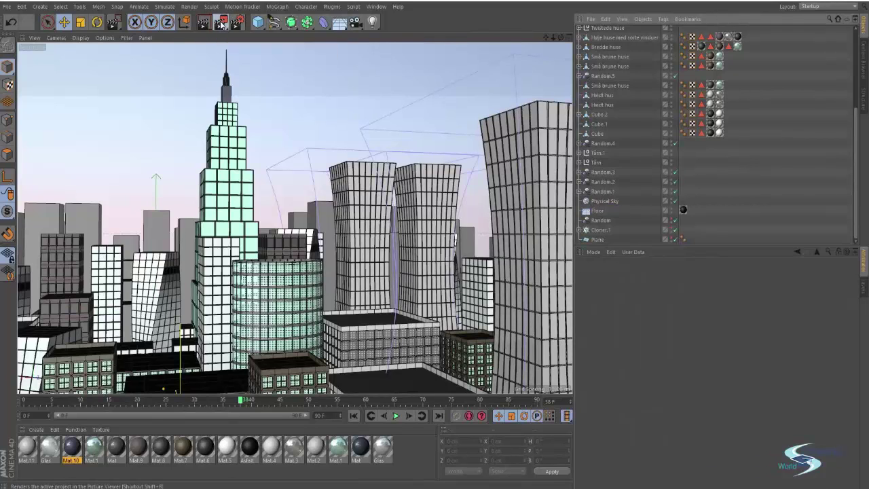
{"action": "left_click", "coordinate": [620, 32]}
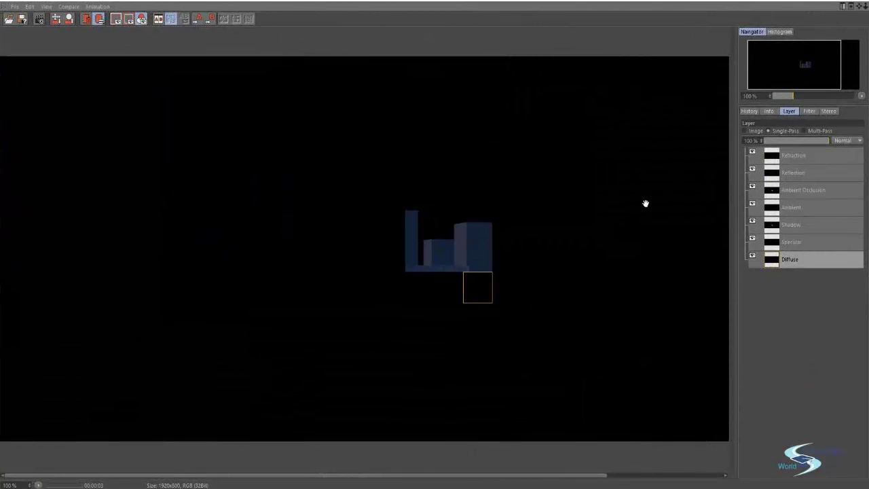
{"action": "left_click", "coordinate": [745, 131]}
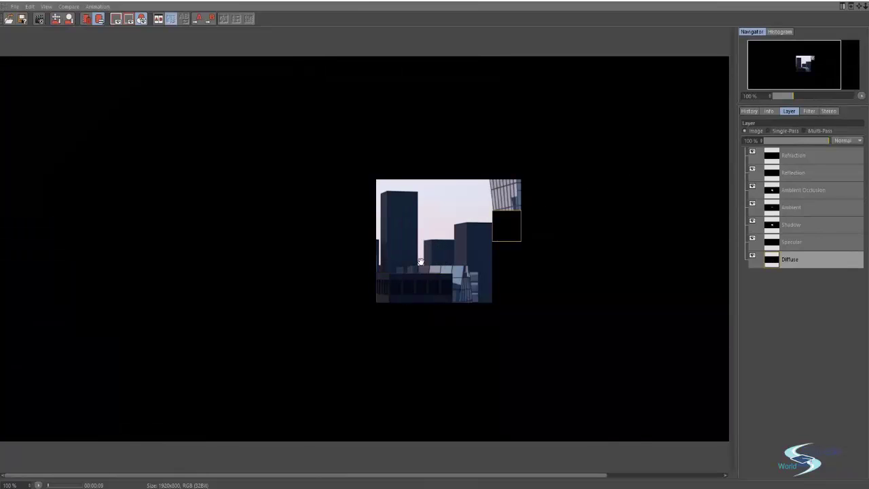
{"action": "left_click_drag", "start_coordinate": [421, 2], "coordinate": [450, 1]}
{"action": "double_click", "coordinate": [450, 2]}
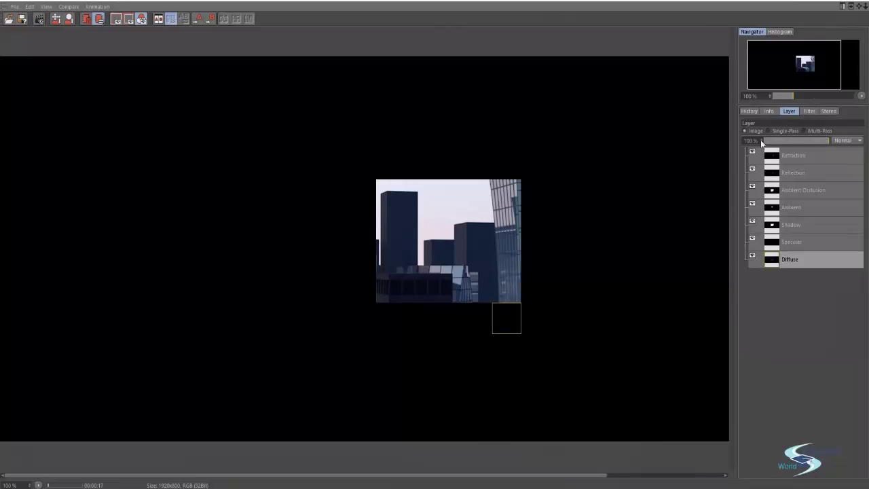
Review each pass layer's blend mode, Refraction through Diffuse, then show only the Diffuse pass.
{"action": "left_click", "coordinate": [778, 159]}
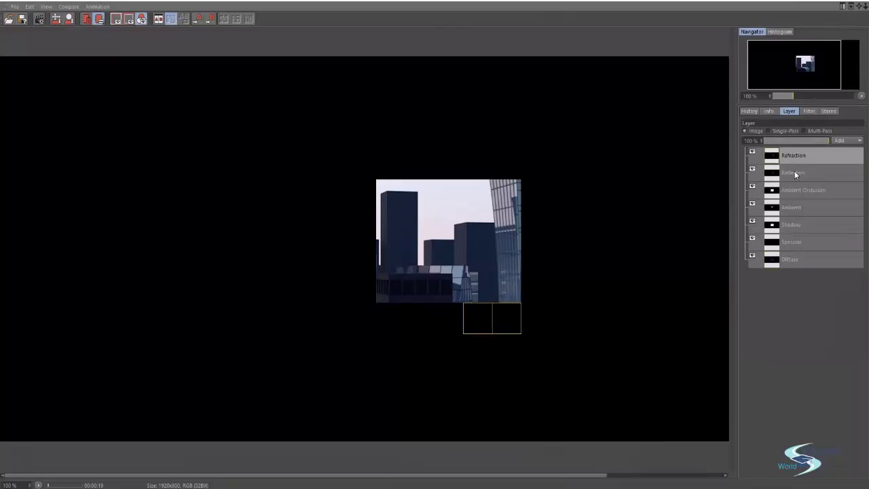
{"action": "left_click", "coordinate": [795, 172]}
{"action": "left_click", "coordinate": [793, 188]}
{"action": "left_click", "coordinate": [790, 211]}
{"action": "left_click", "coordinate": [791, 225]}
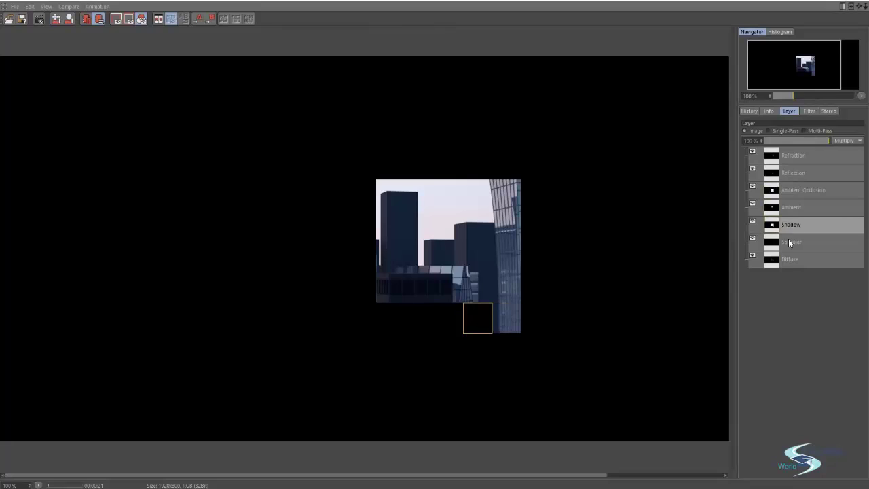
{"action": "left_click", "coordinate": [791, 242]}
{"action": "left_click", "coordinate": [791, 260]}
{"action": "left_click", "coordinate": [790, 156]}
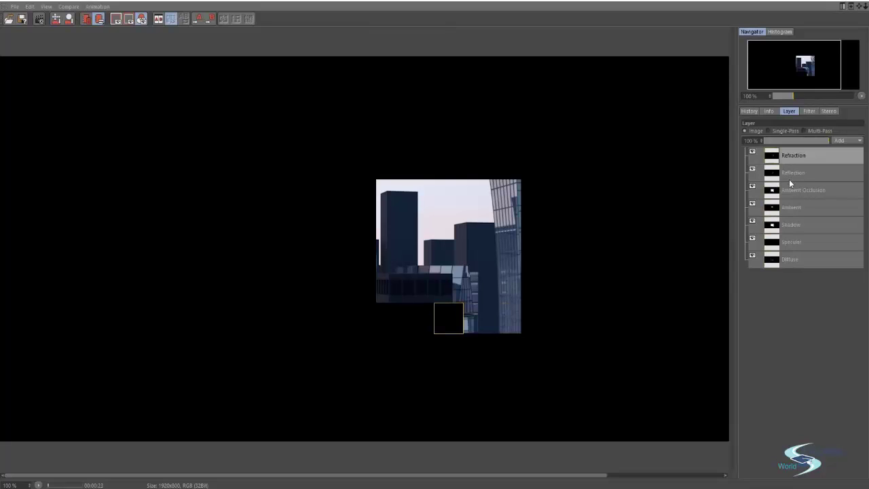
{"action": "left_click", "coordinate": [789, 175]}
{"action": "left_click", "coordinate": [790, 191]}
{"action": "left_click", "coordinate": [791, 208]}
{"action": "left_click", "coordinate": [790, 225]}
{"action": "left_click", "coordinate": [791, 241]}
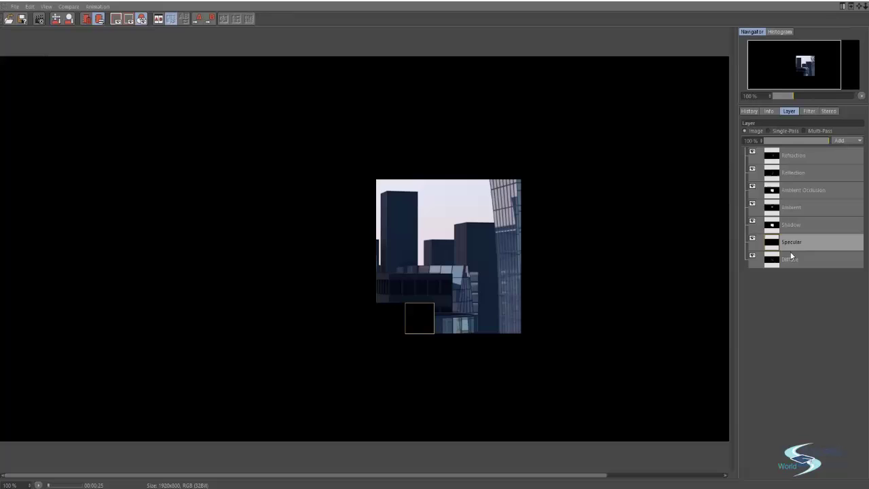
{"action": "left_click", "coordinate": [791, 259]}
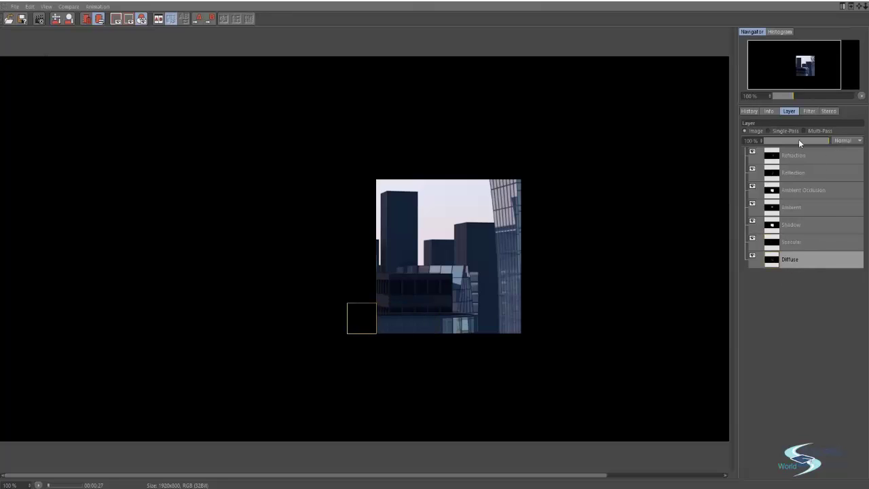
{"action": "left_click", "coordinate": [769, 130]}
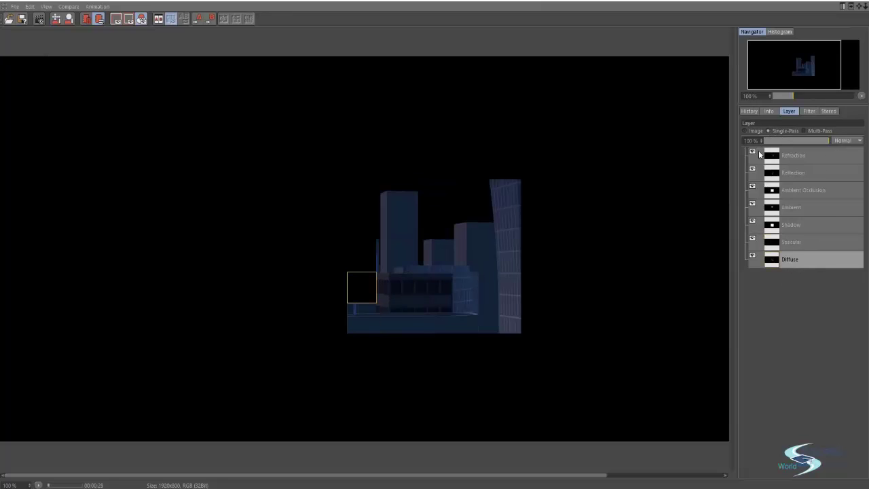
{"action": "left_click", "coordinate": [782, 155]}
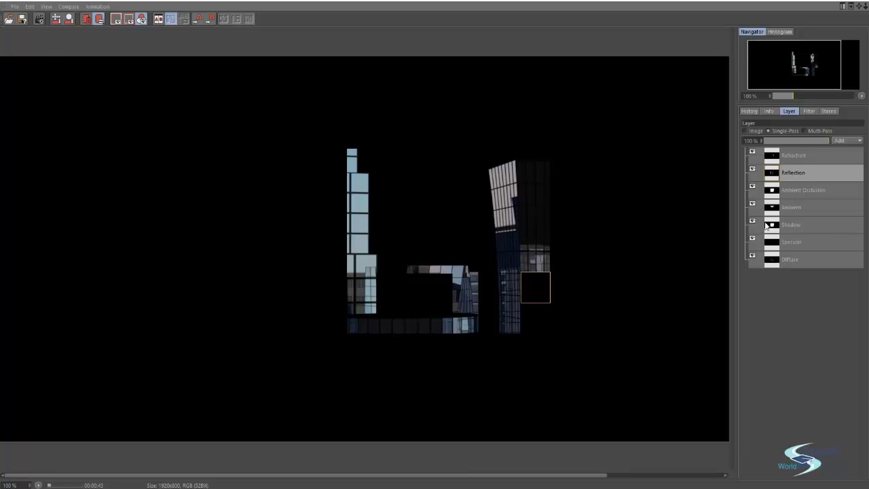
{"action": "left_click", "coordinate": [800, 196]}
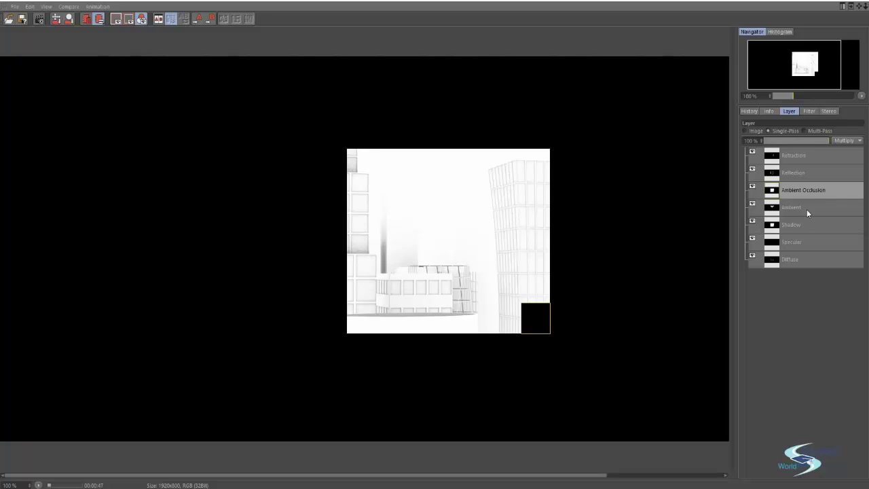
{"action": "left_click", "coordinate": [806, 212]}
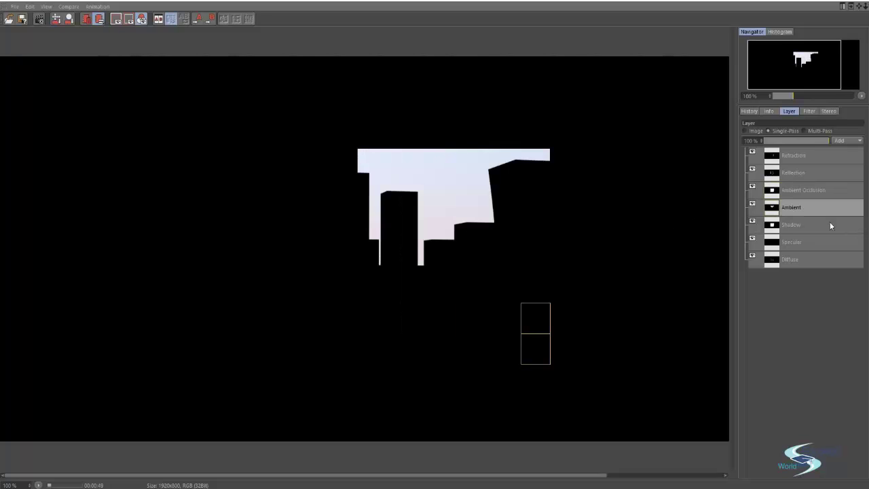
{"action": "left_click", "coordinate": [830, 224]}
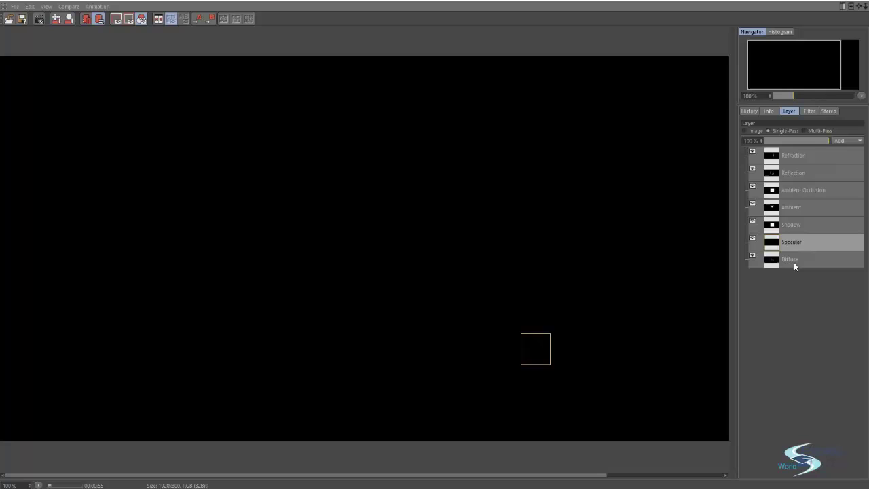
{"action": "scroll", "coordinate": [515, 280], "scroll_direction": "down", "scroll_amount": 1}
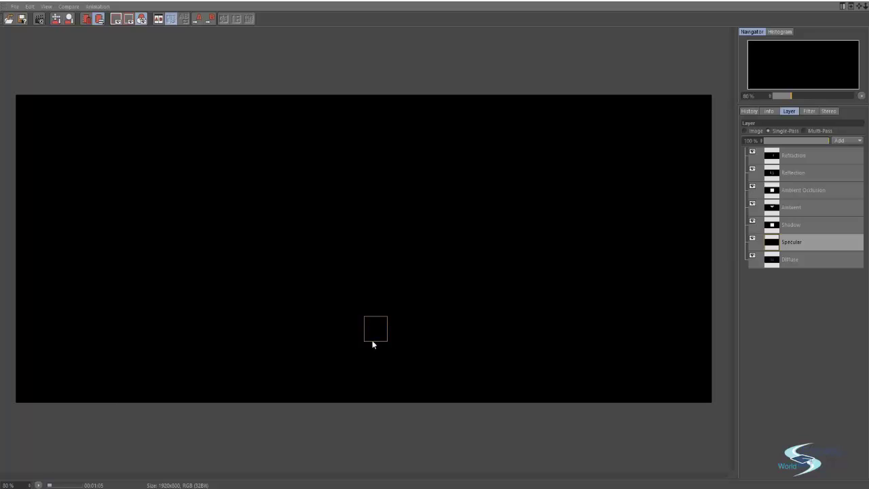
{"action": "left_click", "coordinate": [807, 258]}
{"action": "scroll", "coordinate": [358, 265], "scroll_direction": "up", "scroll_amount": 2}
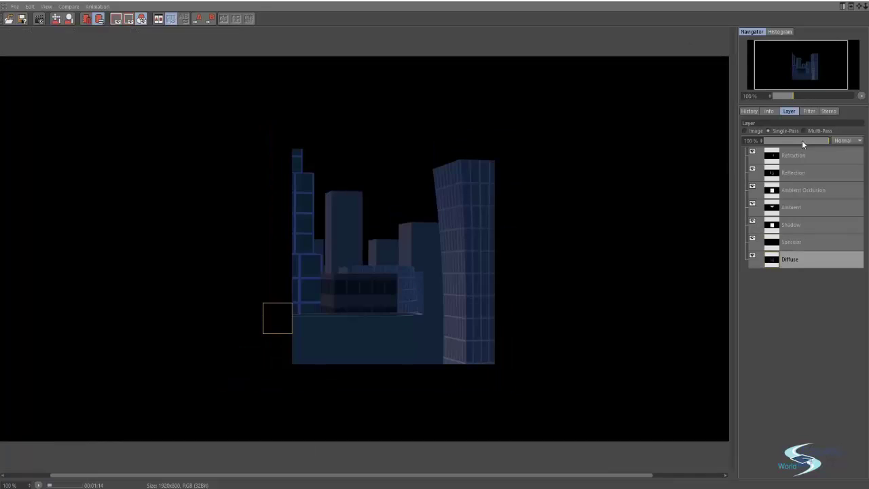
Toggle the Refraction and Reflection passes off and on to compare the composite.
{"action": "left_click", "coordinate": [803, 130]}
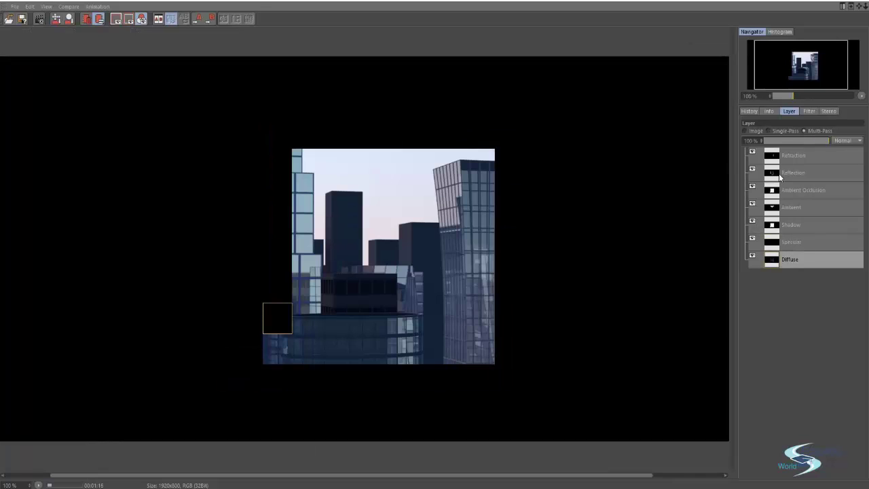
{"action": "left_click", "coordinate": [754, 153]}
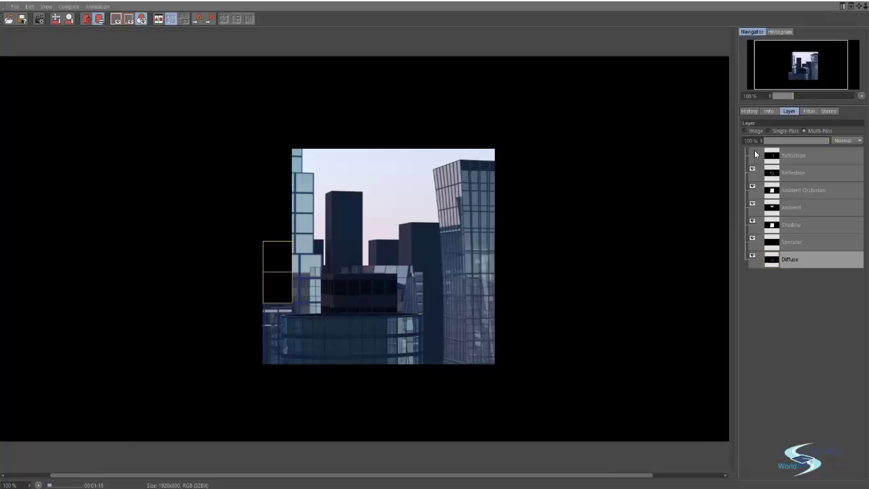
{"action": "left_click", "coordinate": [753, 169]}
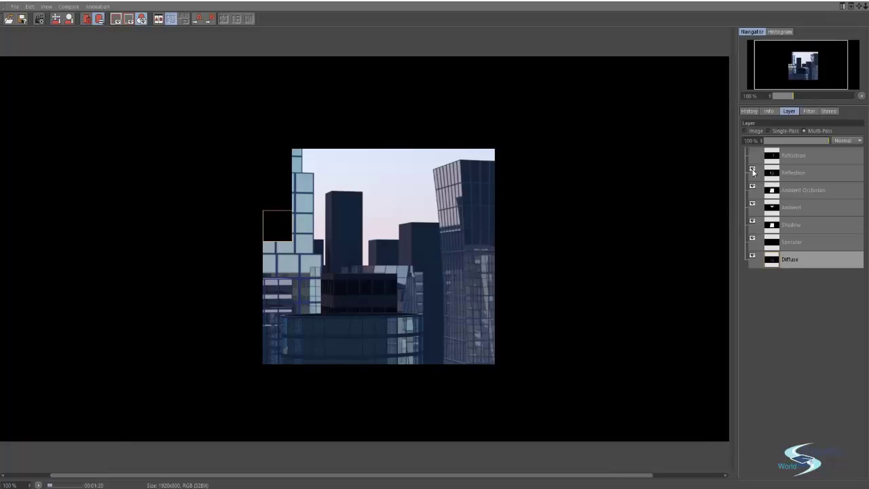
{"action": "left_click", "coordinate": [751, 152]}
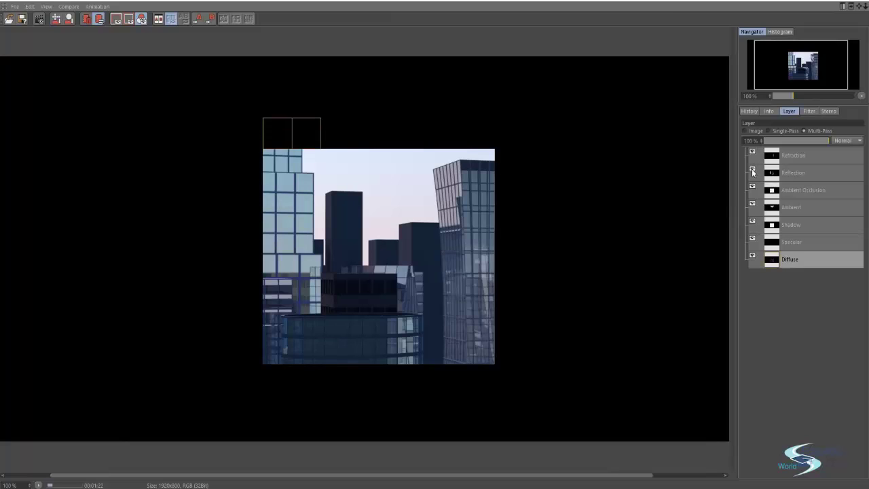
{"action": "left_click", "coordinate": [751, 168]}
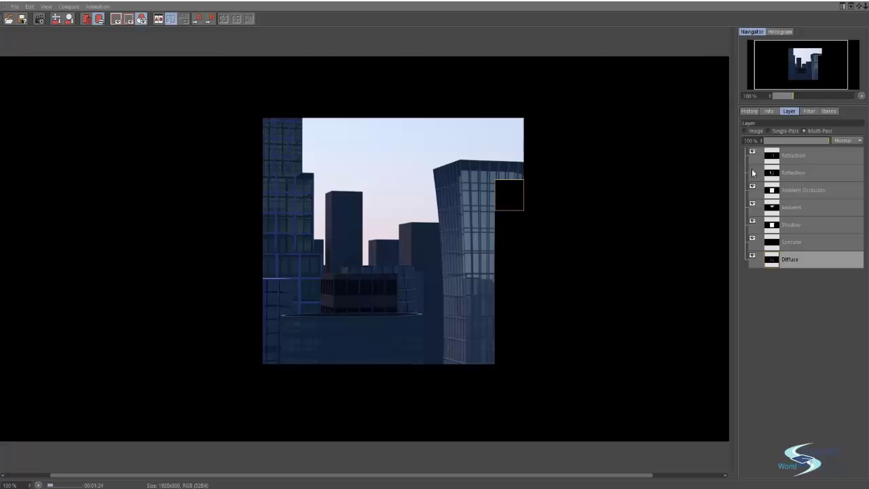
{"action": "left_click", "coordinate": [752, 169]}
{"action": "left_click", "coordinate": [752, 168]}
{"action": "left_click", "coordinate": [751, 168]}
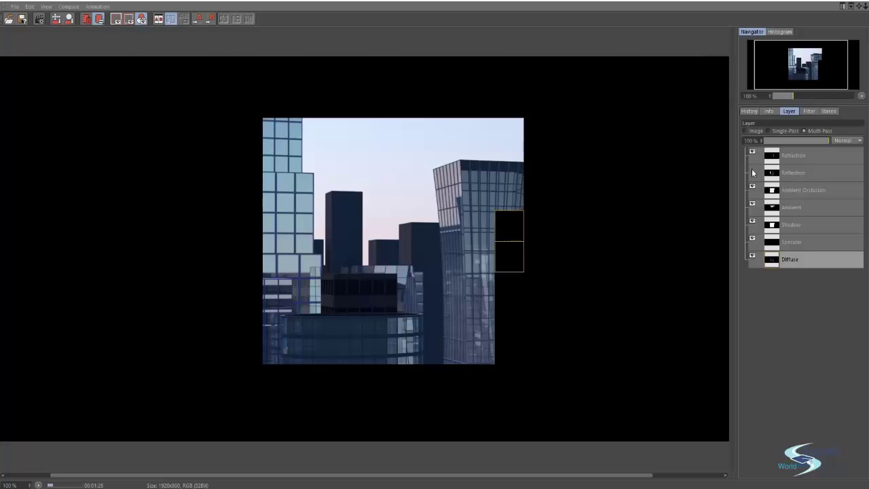
Lower the Diffuse pass opacity to 22% and select the Reflection pass layer.
{"action": "mouse_move", "coordinate": [806, 144]}
{"action": "left_mouse_down"}
{"action": "mouse_move", "coordinate": [780, 140]}
{"action": "mouse_move", "coordinate": [801, 146]}
{"action": "left_mouse_up"}
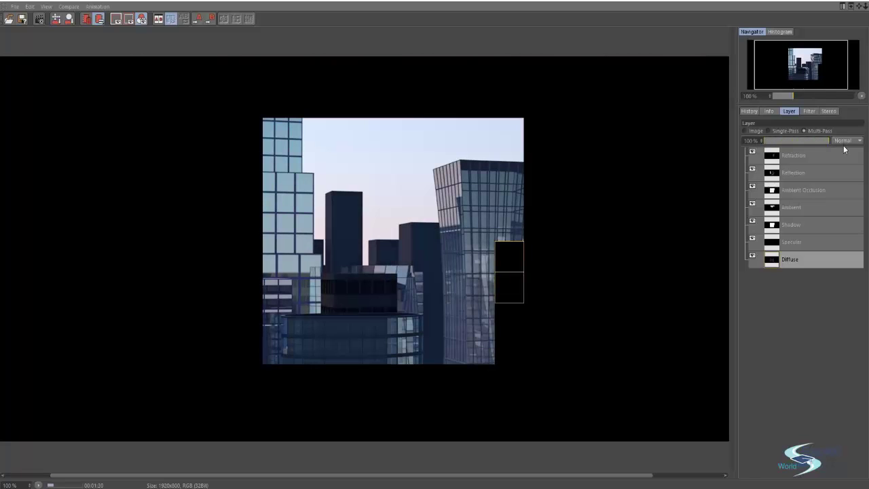
{"action": "left_click", "coordinate": [794, 173]}
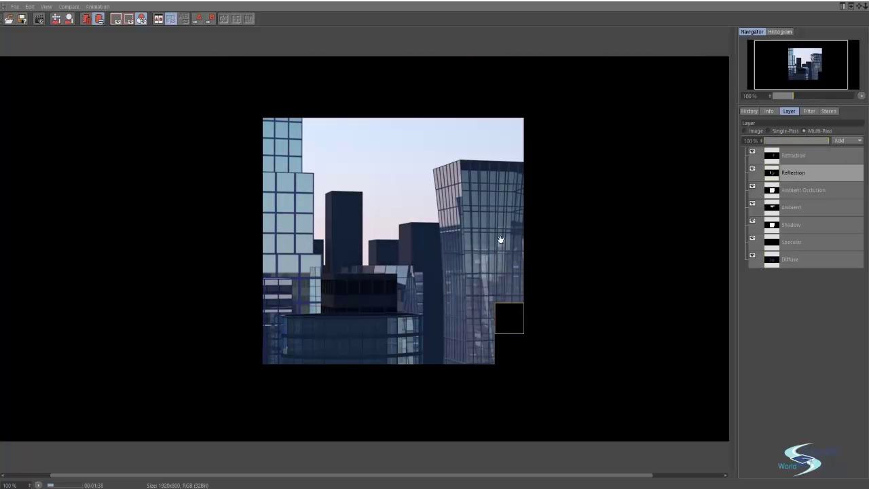
{"action": "scroll", "coordinate": [381, 229], "scroll_direction": "down", "scroll_amount": 1}
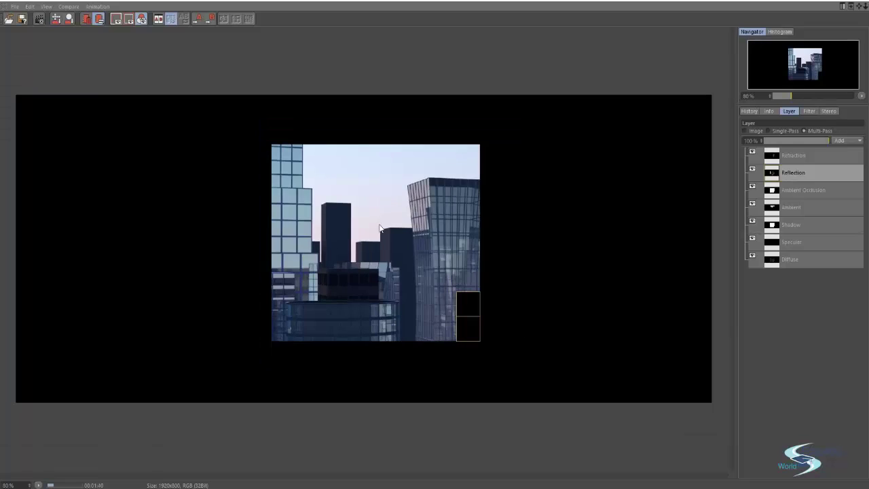
{"action": "scroll", "coordinate": [380, 229], "scroll_direction": "up", "scroll_amount": 1}
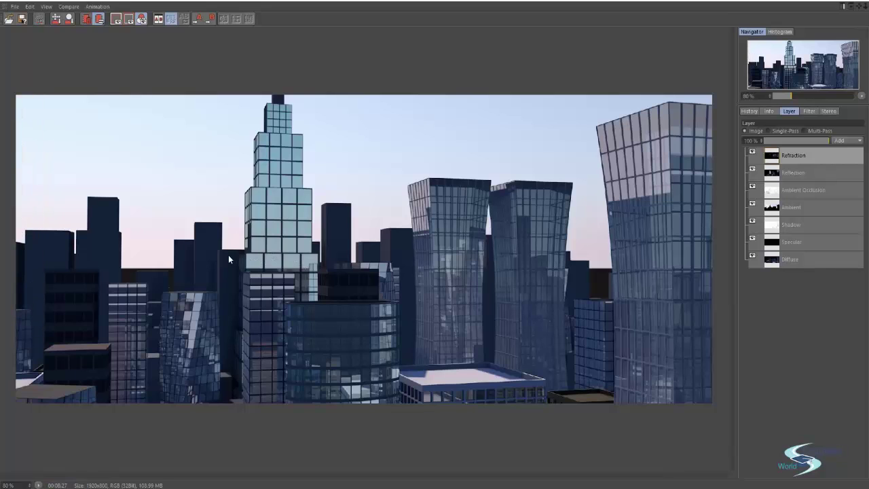
{"action": "scroll", "coordinate": [228, 258], "scroll_direction": "up", "scroll_amount": 1}
Pan around the render, then close the Picture Viewer and switch to After Effects.
{"action": "left_click_drag", "start_coordinate": [203, 249], "coordinate": [218, 266]}
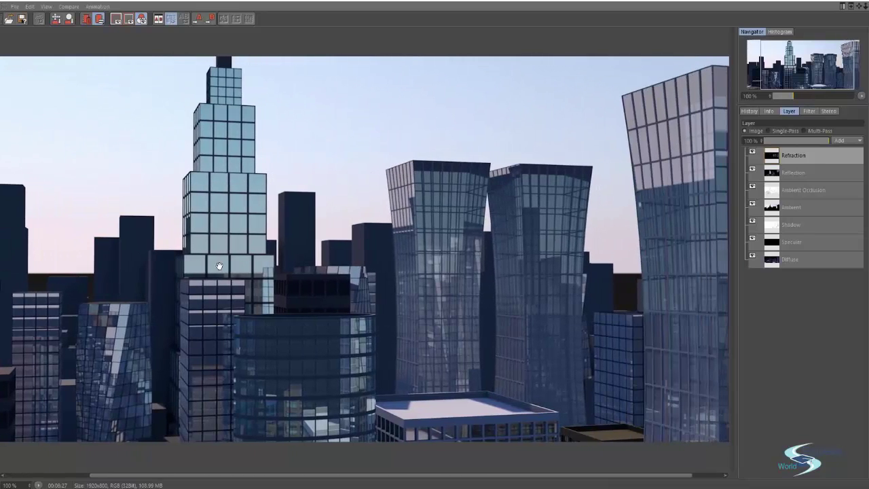
{"action": "scroll", "coordinate": [418, 197], "scroll_direction": "down", "scroll_amount": 1}
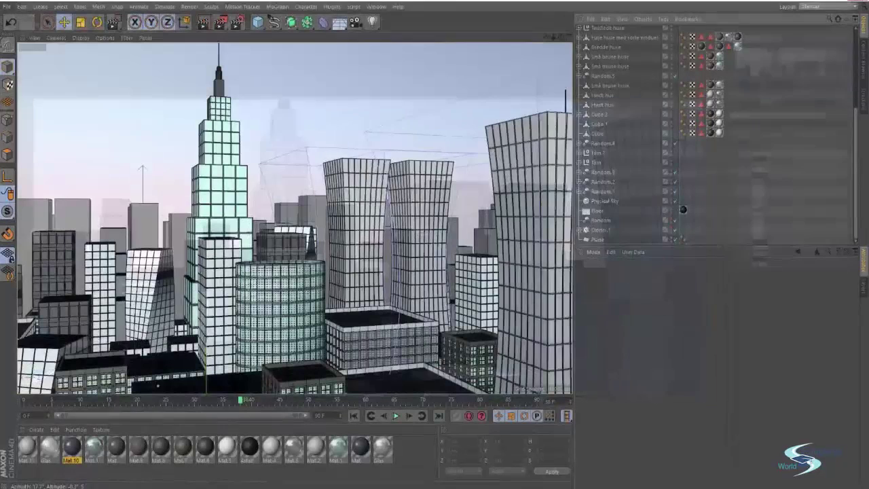
{"action": "left_click", "coordinate": [864, 5]}
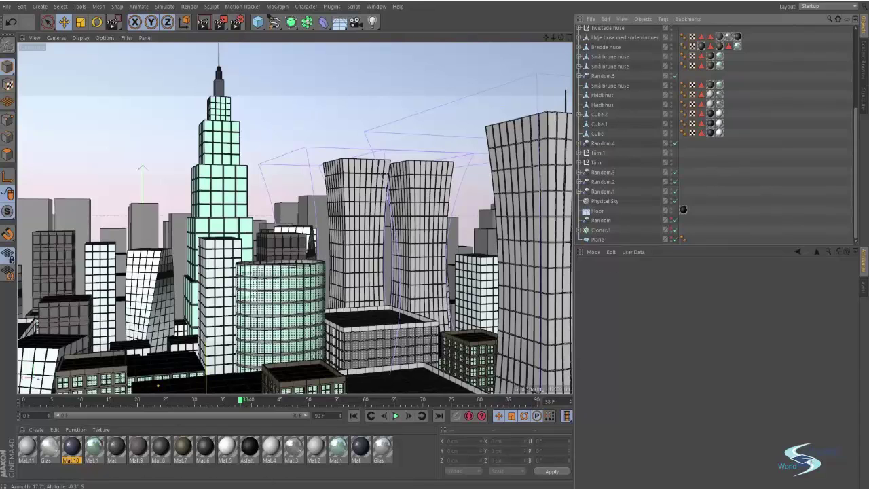
{"action": "key", "text": "alt+Tab"}
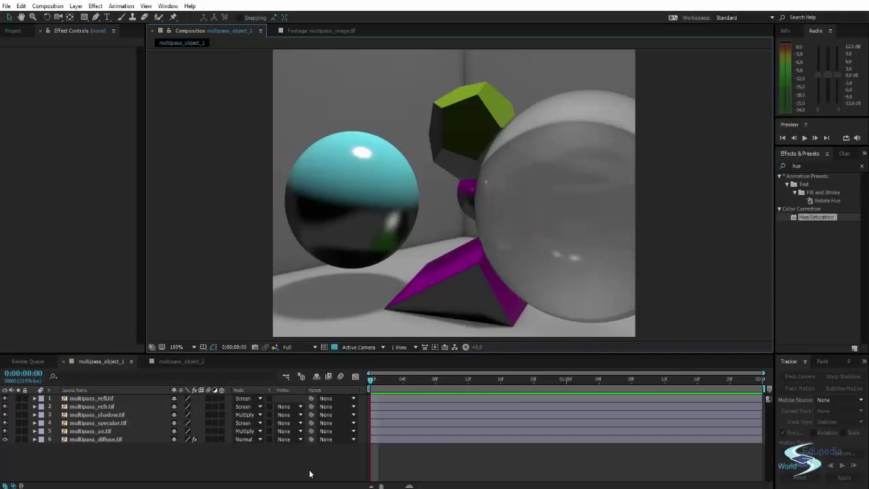
Start a new empty After Effects project without saving the old one.
{"action": "left_click", "coordinate": [15, 31]}
{"action": "left_click", "coordinate": [21, 6]}
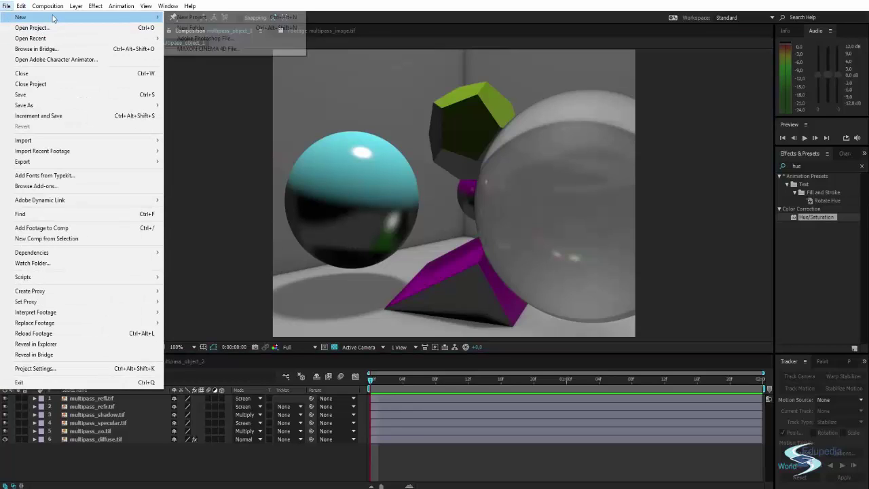
{"action": "mouse_move", "coordinate": [54, 17]}
{"action": "left_click", "coordinate": [189, 17]}
{"action": "left_click", "coordinate": [450, 258]}
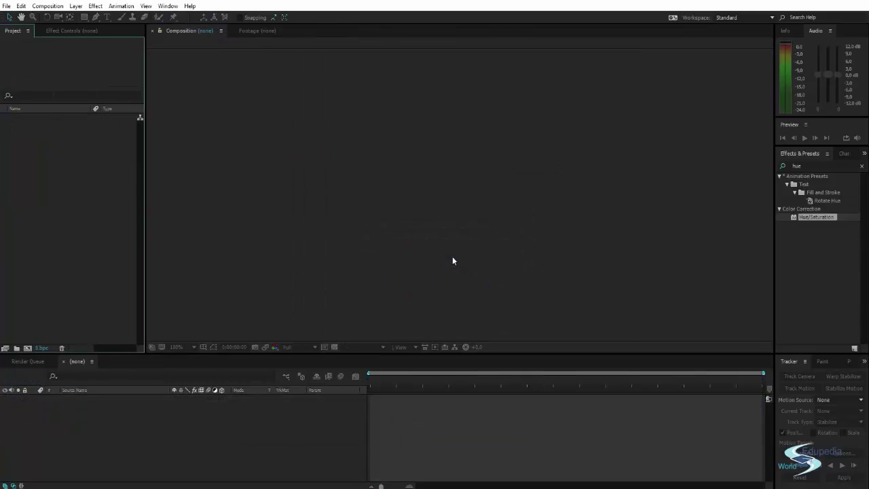
{"action": "left_click_drag", "start_coordinate": [144, 157], "coordinate": [192, 170]}
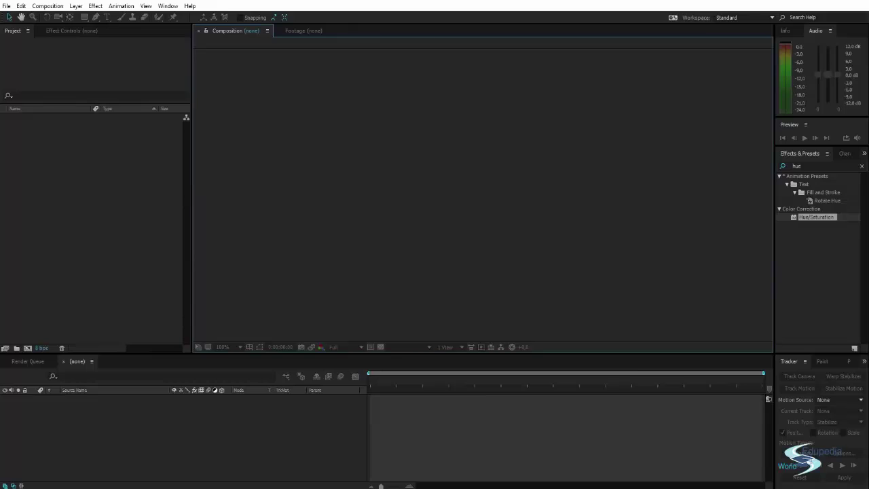
Import all eight city render TIFFs from the render folder into the Project panel.
{"action": "left_click", "coordinate": [61, 468]}
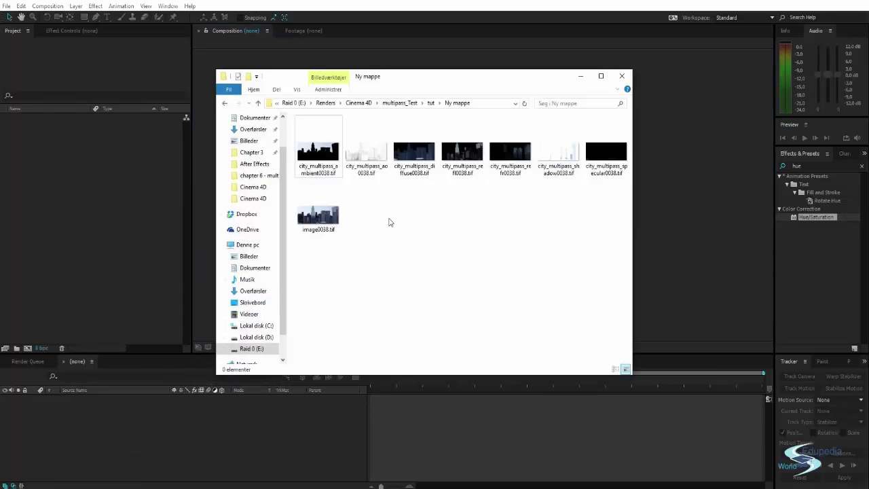
{"action": "left_click_drag", "start_coordinate": [456, 77], "coordinate": [499, 83]}
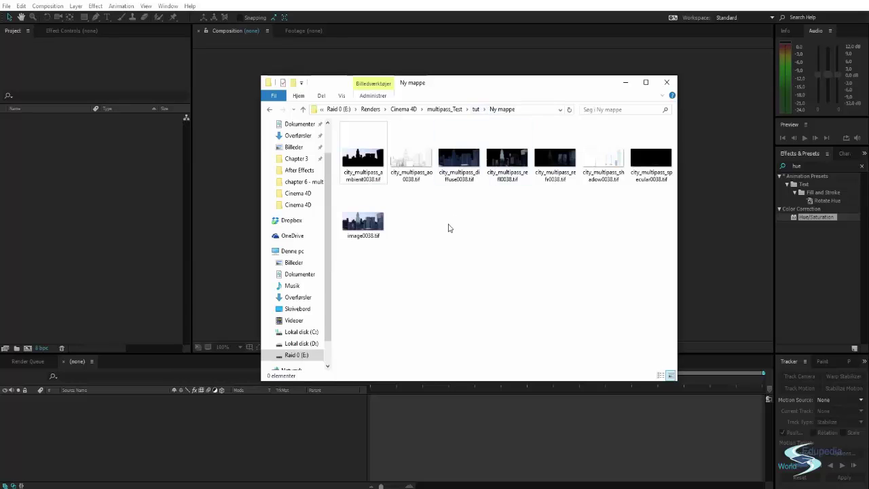
{"action": "left_click_drag", "start_coordinate": [364, 288], "coordinate": [642, 152]}
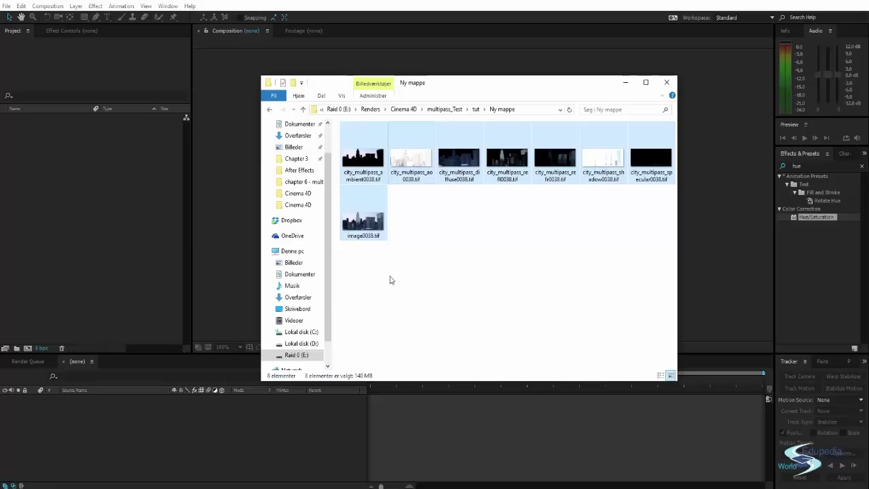
{"action": "left_click", "coordinate": [78, 196]}
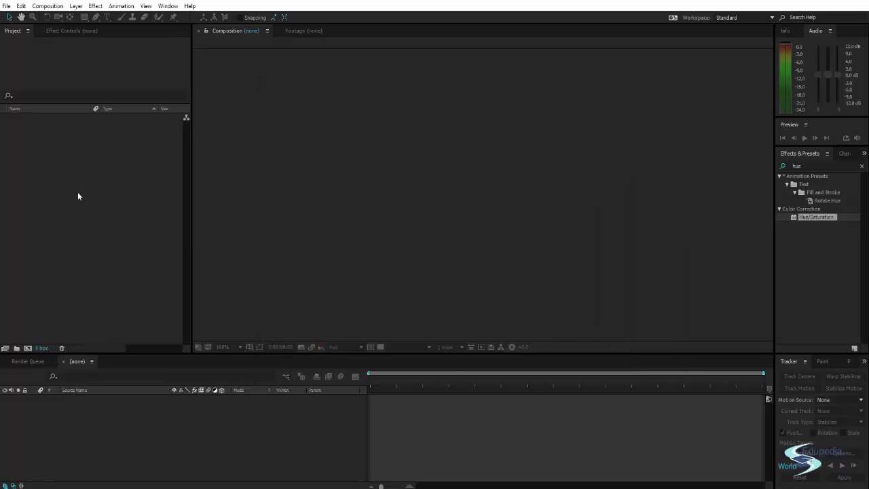
{"action": "left_click", "coordinate": [101, 225]}
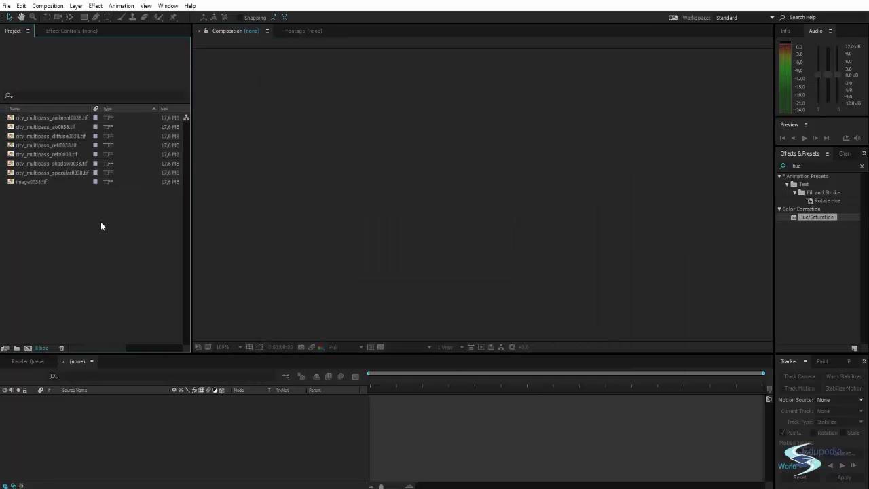
Select the seven pass files, ambient through specular, and drag them onto New Composition.
{"action": "left_click_drag", "start_coordinate": [91, 108], "coordinate": [95, 108]}
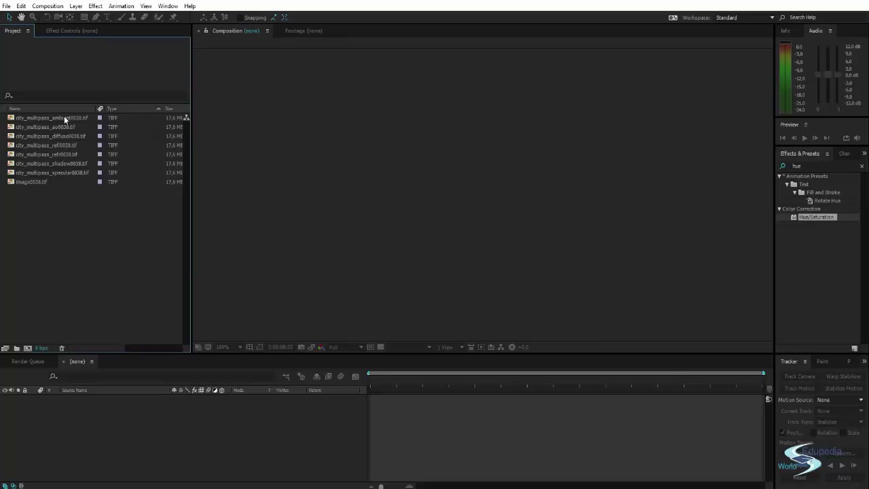
{"action": "left_click", "coordinate": [65, 119]}
{"action": "left_click", "coordinate": [78, 239]}
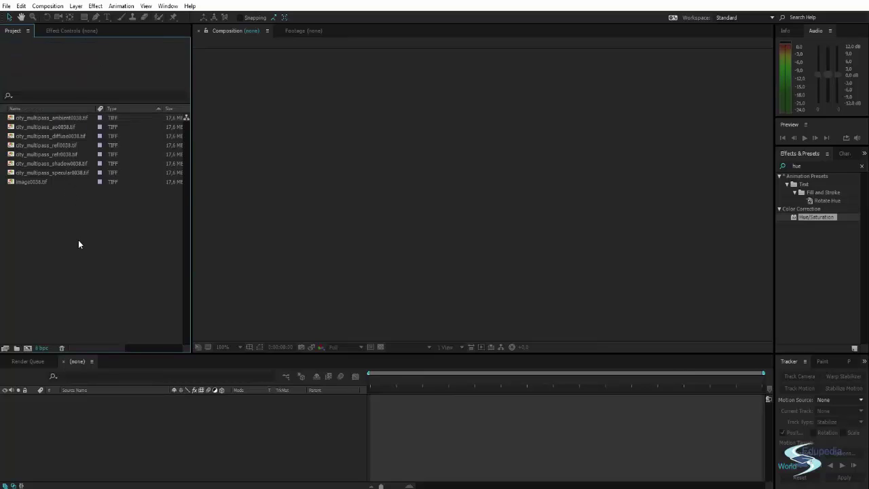
{"action": "left_click", "coordinate": [65, 118]}
{"action": "left_click", "coordinate": [63, 126]}
{"action": "left_click", "coordinate": [65, 118]}
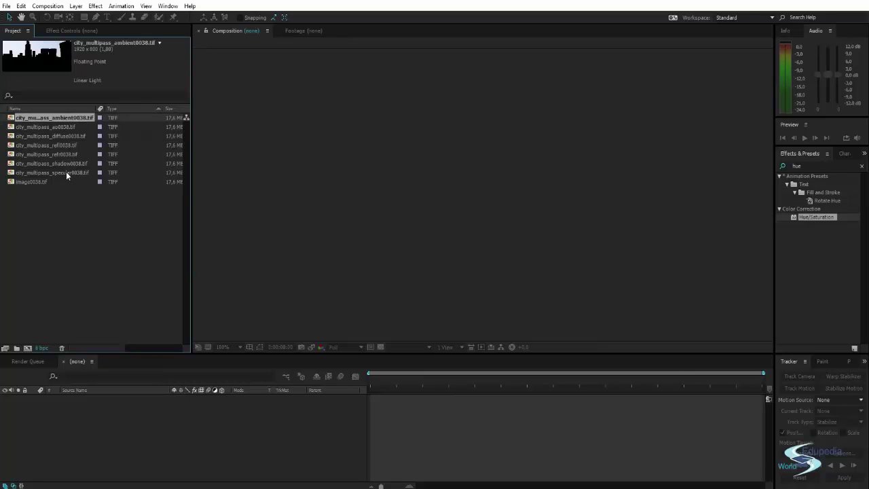
{"action": "left_click", "coordinate": [65, 172], "text": "shift"}
{"action": "left_click", "coordinate": [51, 200]}
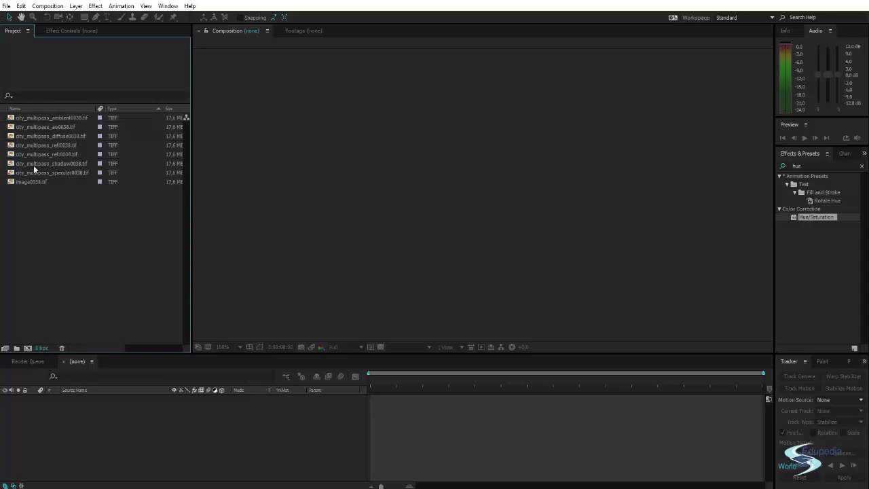
{"action": "left_click", "coordinate": [30, 174]}
{"action": "left_click", "coordinate": [35, 116], "text": "shift"}
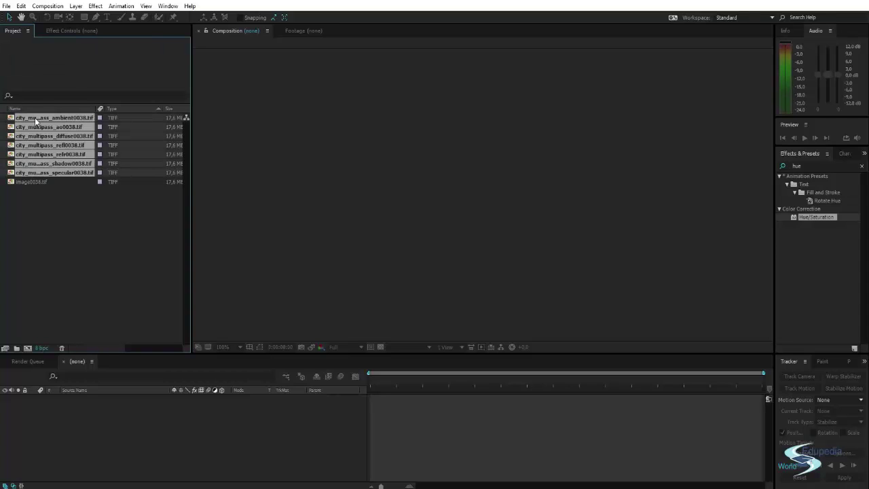
{"action": "left_click_drag", "start_coordinate": [34, 171], "coordinate": [81, 427]}
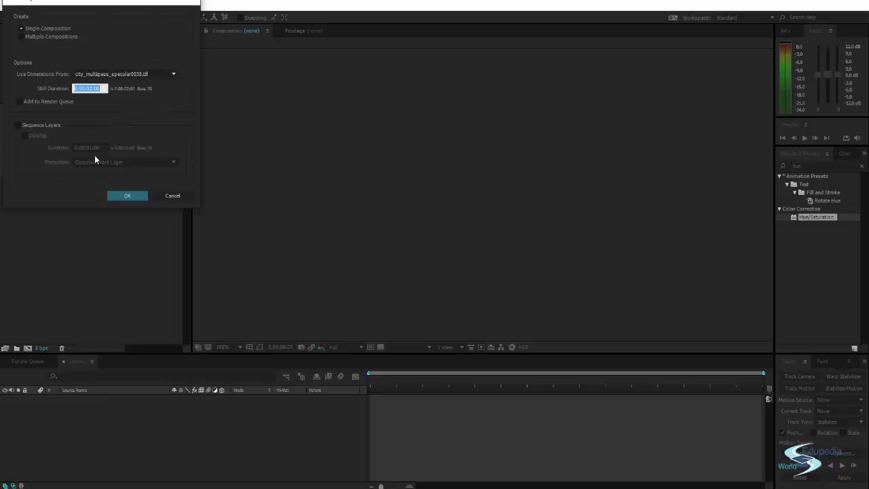
Create the single composition and move the diffuse layer to the bottom of the stack.
{"action": "left_click", "coordinate": [122, 195]}
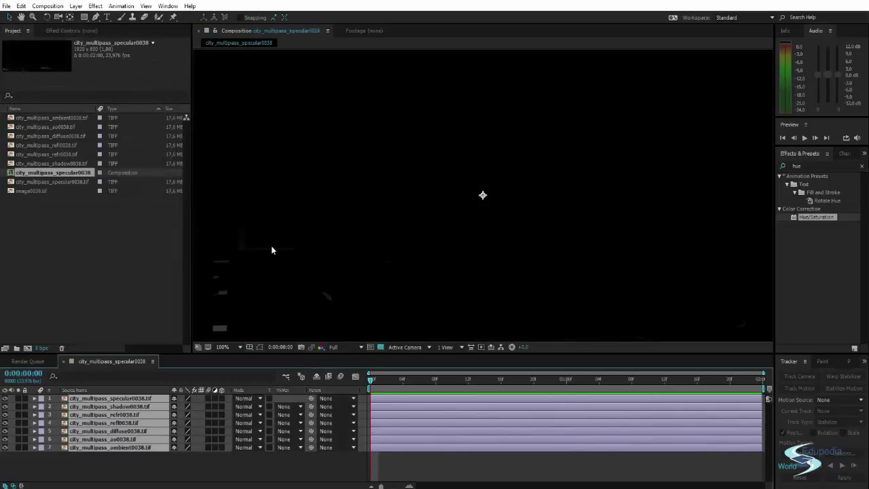
{"action": "scroll", "coordinate": [342, 204], "scroll_direction": "down", "scroll_amount": 2}
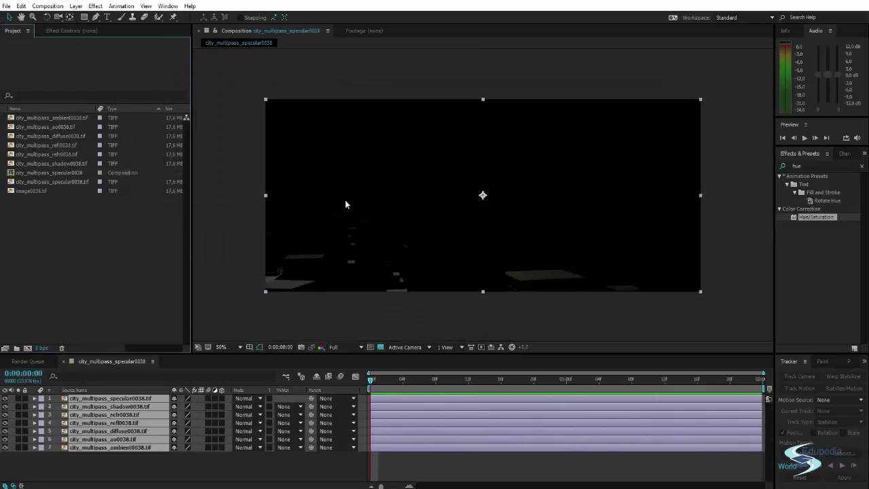
{"action": "left_click", "coordinate": [238, 197]}
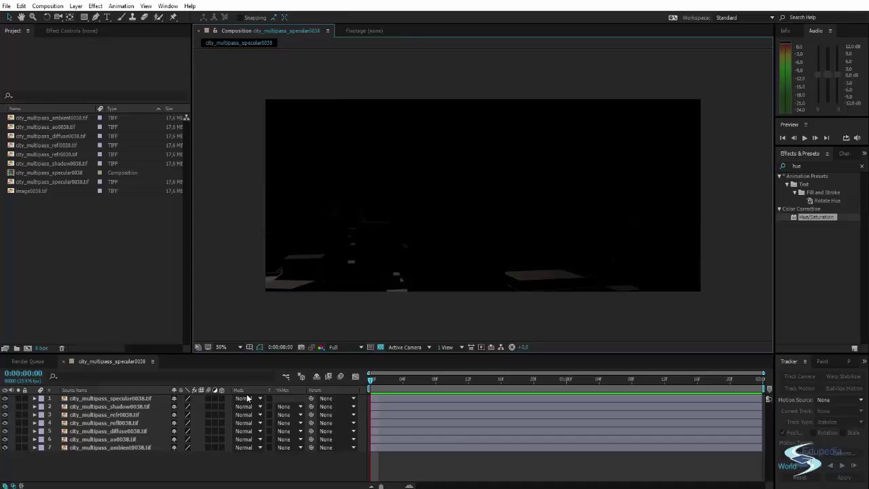
{"action": "left_click_drag", "start_coordinate": [111, 455], "coordinate": [108, 397]}
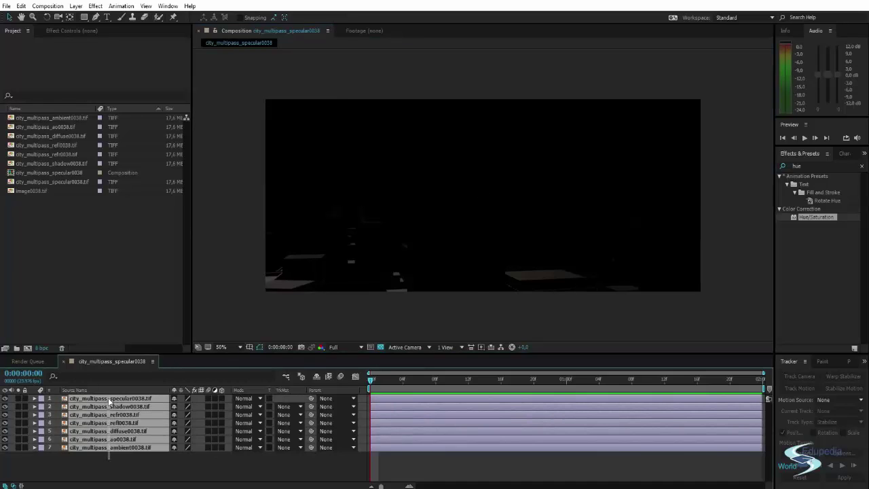
{"action": "left_click", "coordinate": [147, 477]}
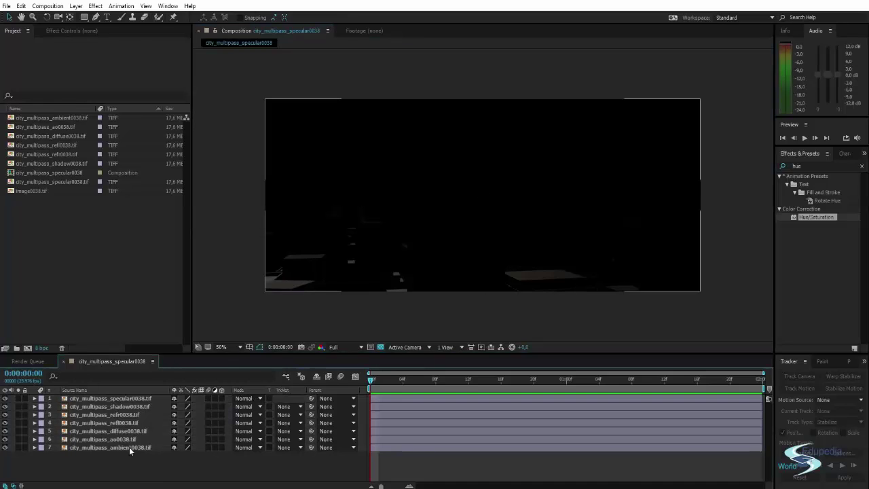
{"action": "left_click", "coordinate": [109, 430]}
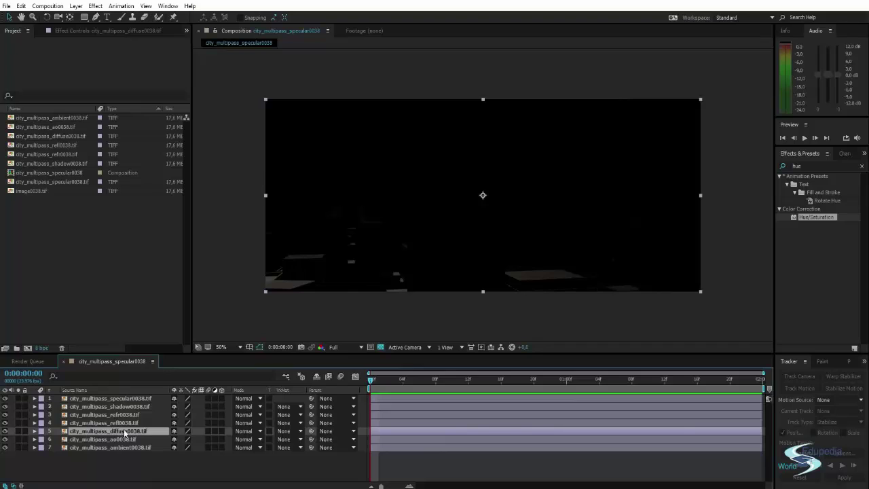
{"action": "left_click_drag", "start_coordinate": [124, 432], "coordinate": [96, 449]}
Check the new layer order by selecting the diffuse, specular and ambient layers.
{"action": "left_click", "coordinate": [110, 458]}
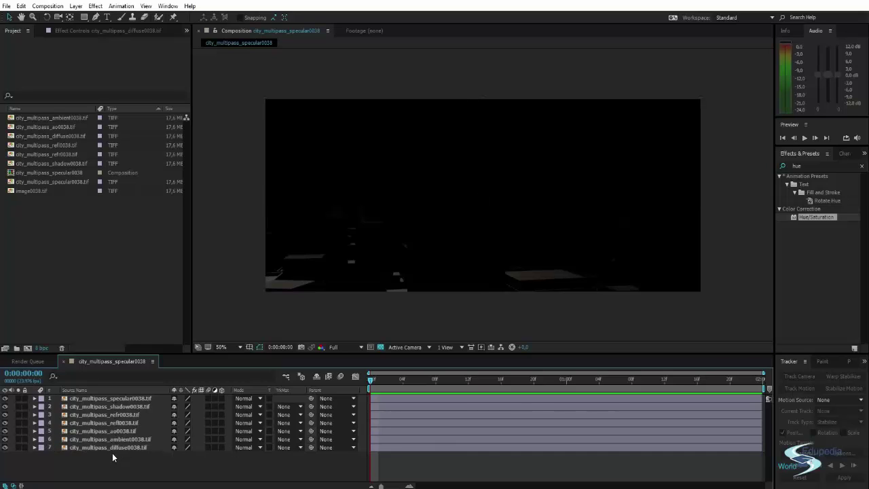
{"action": "left_click", "coordinate": [112, 446]}
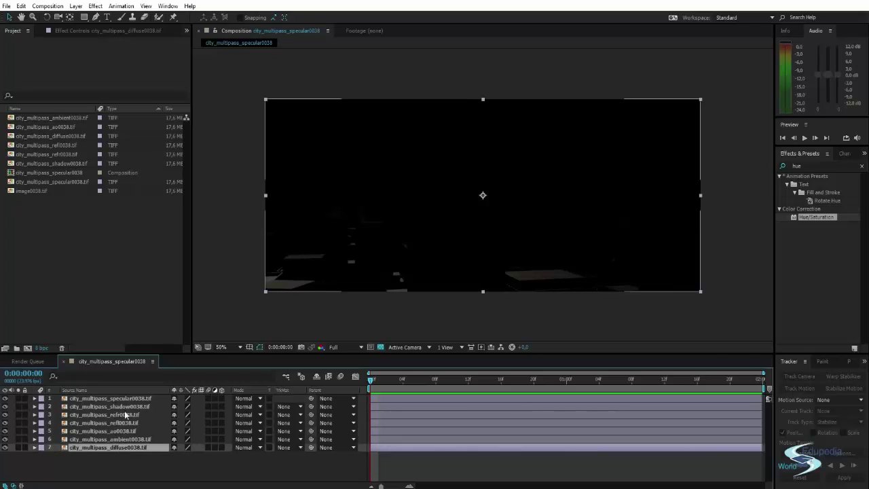
{"action": "left_click", "coordinate": [109, 399]}
{"action": "left_click", "coordinate": [109, 440]}
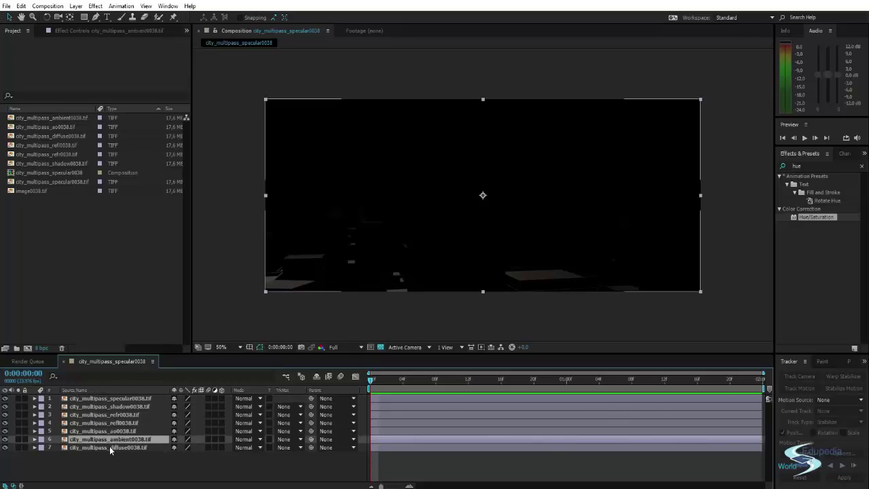
{"action": "left_click", "coordinate": [110, 446]}
{"action": "left_click", "coordinate": [110, 440]}
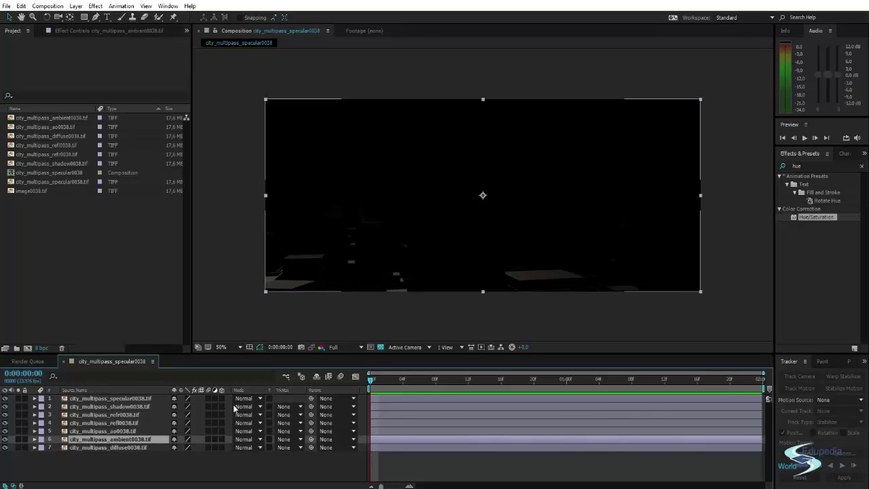
{"action": "left_click", "coordinate": [214, 473]}
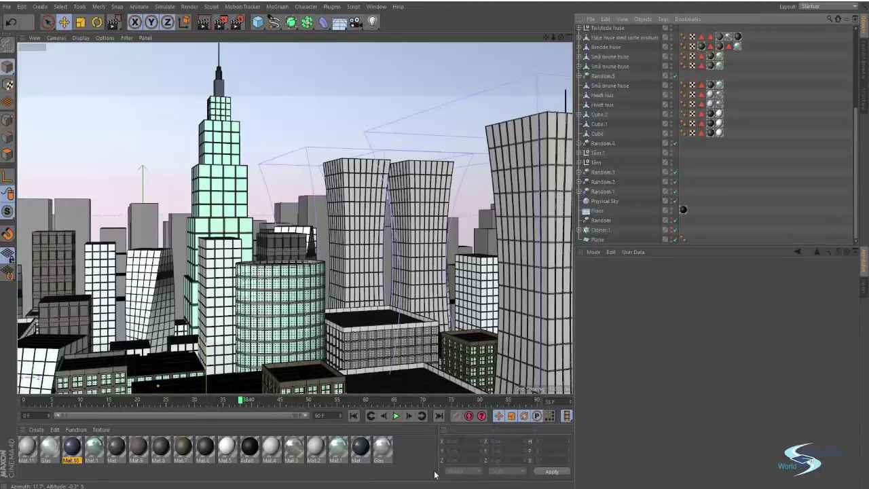
Reopen the city render's Picture Viewer and check the Diffuse, Shadow, Ambient and AO blend modes.
{"action": "left_click", "coordinate": [220, 21]}
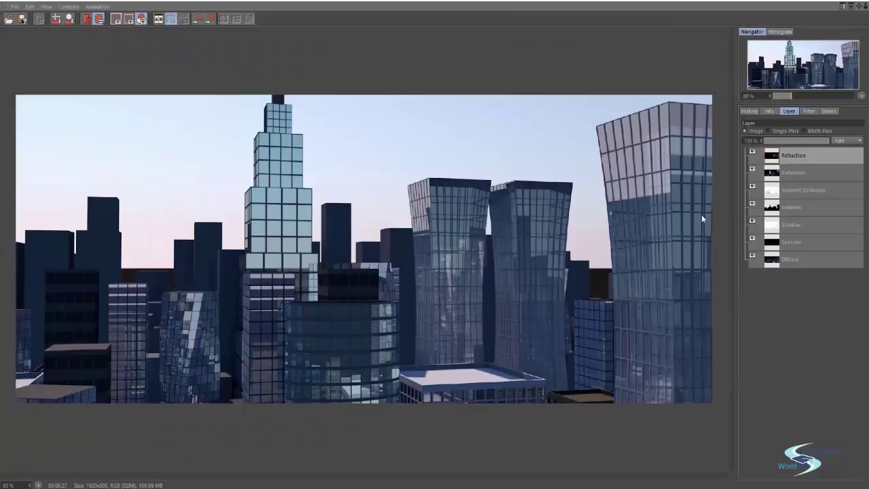
{"action": "left_click", "coordinate": [789, 262]}
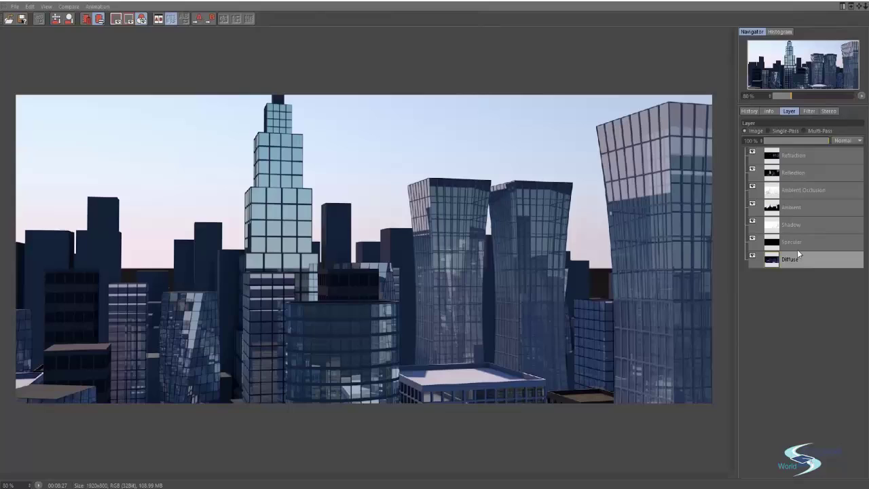
{"action": "left_click", "coordinate": [799, 225]}
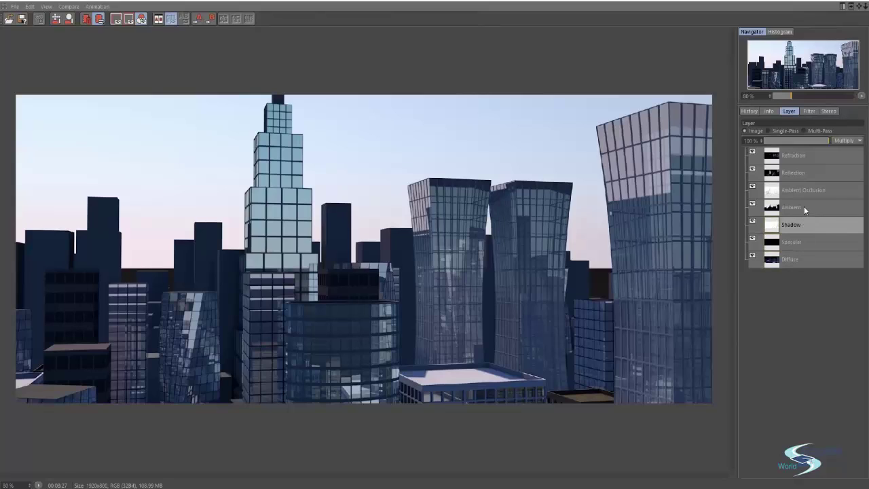
{"action": "left_click", "coordinate": [804, 207]}
{"action": "left_click", "coordinate": [804, 191]}
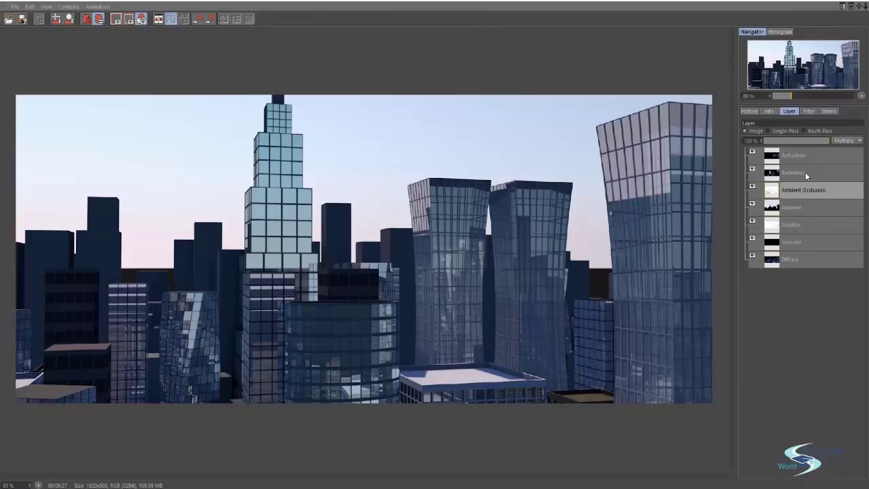
Check the Reflection and Refraction blend modes, then switch the view to Single-Pass.
{"action": "left_click", "coordinate": [806, 175]}
{"action": "left_click", "coordinate": [797, 209]}
{"action": "left_click", "coordinate": [805, 190]}
{"action": "left_click", "coordinate": [806, 167]}
{"action": "left_click", "coordinate": [806, 156]}
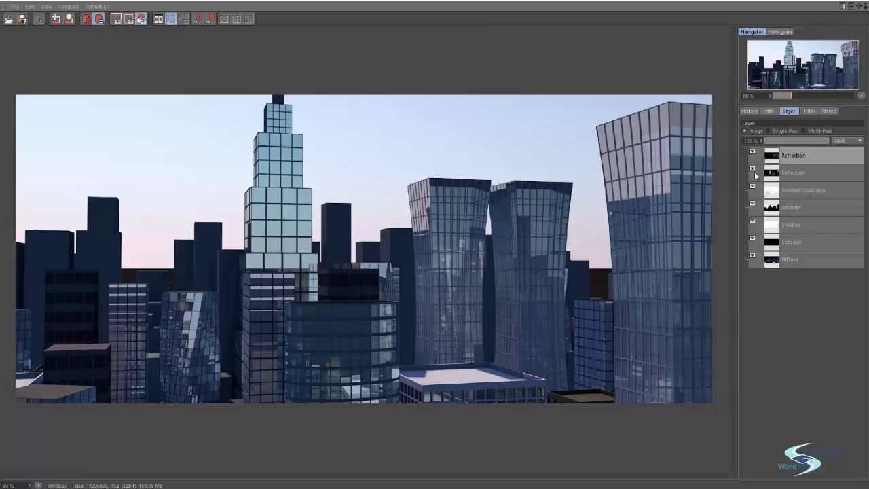
{"action": "left_click", "coordinate": [785, 155]}
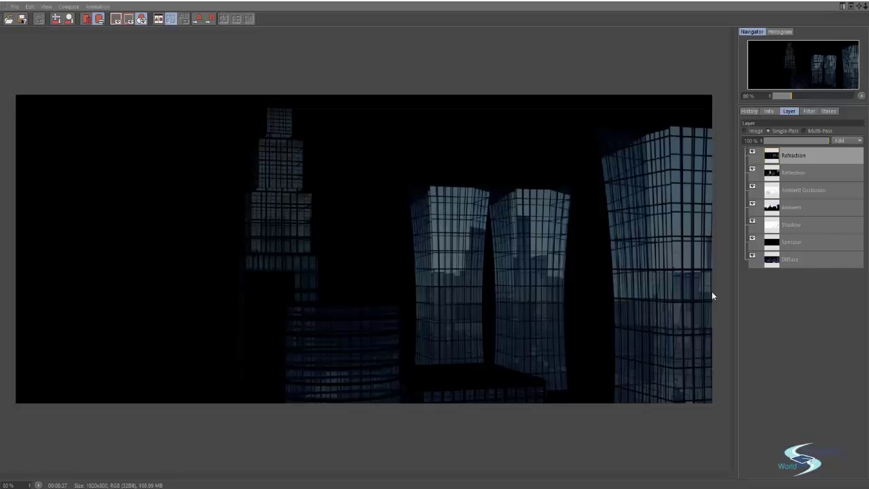
View the Ambient Occlusion pass alone and confirm its blending stays Multiply.
{"action": "left_click", "coordinate": [812, 190]}
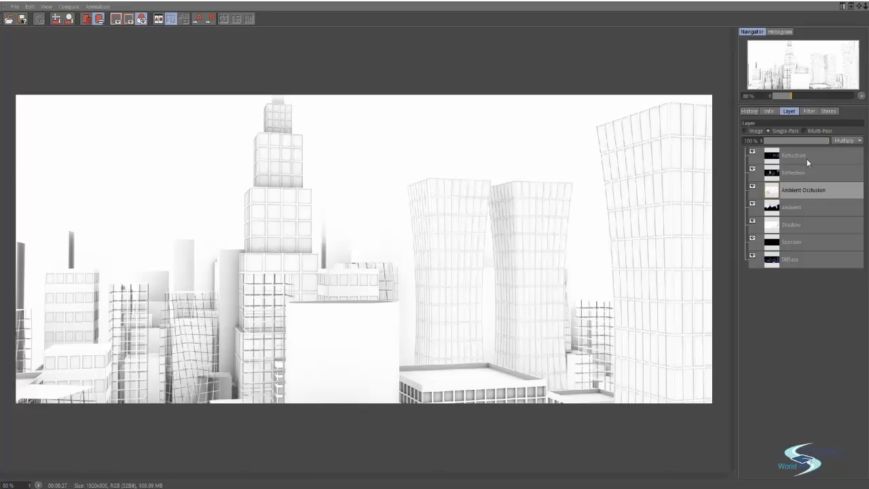
{"action": "left_click", "coordinate": [853, 142]}
{"action": "left_click", "coordinate": [848, 142]}
Step through the Ambient, Shadow, Specular and Diffuse passes, zooming and panning the Diffuse render.
{"action": "left_click", "coordinate": [812, 209]}
{"action": "left_click", "coordinate": [811, 226]}
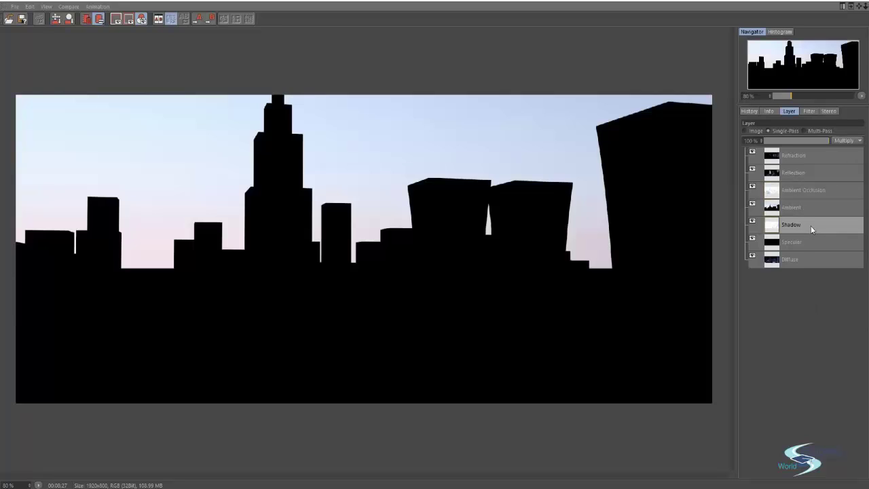
{"action": "left_click", "coordinate": [801, 243]}
{"action": "left_click", "coordinate": [798, 259]}
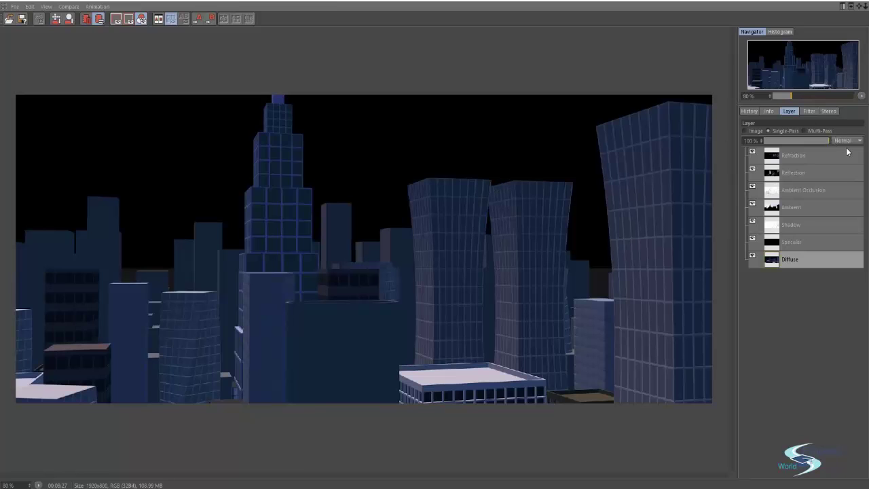
{"action": "scroll", "coordinate": [463, 226], "scroll_direction": "up", "scroll_amount": 1}
{"action": "left_click_drag", "start_coordinate": [450, 219], "coordinate": [514, 275]}
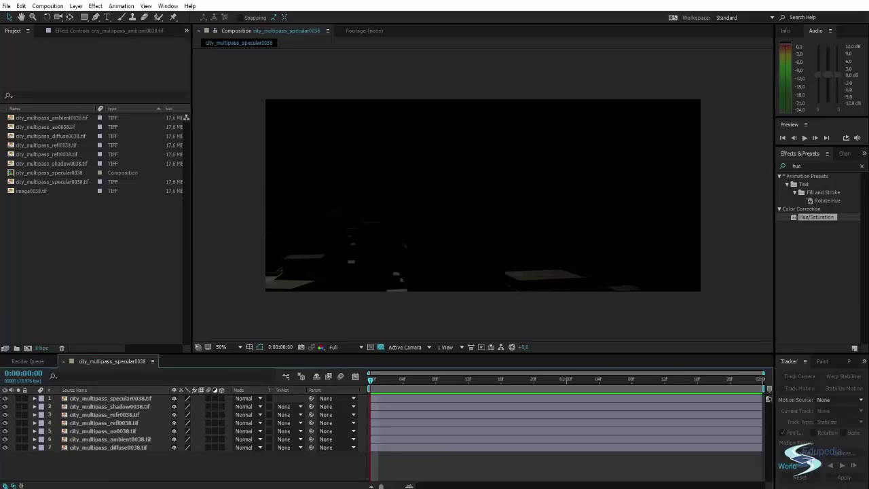
Reorder the timeline layers, moving diffuse up and ambient above ao.
{"action": "left_click", "coordinate": [107, 448]}
{"action": "left_click_drag", "start_coordinate": [106, 450], "coordinate": [124, 423]}
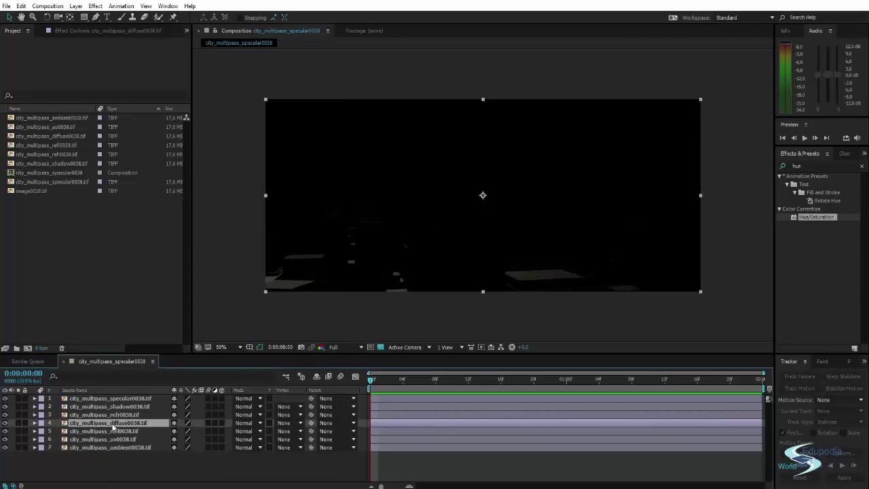
{"action": "left_click", "coordinate": [116, 429]}
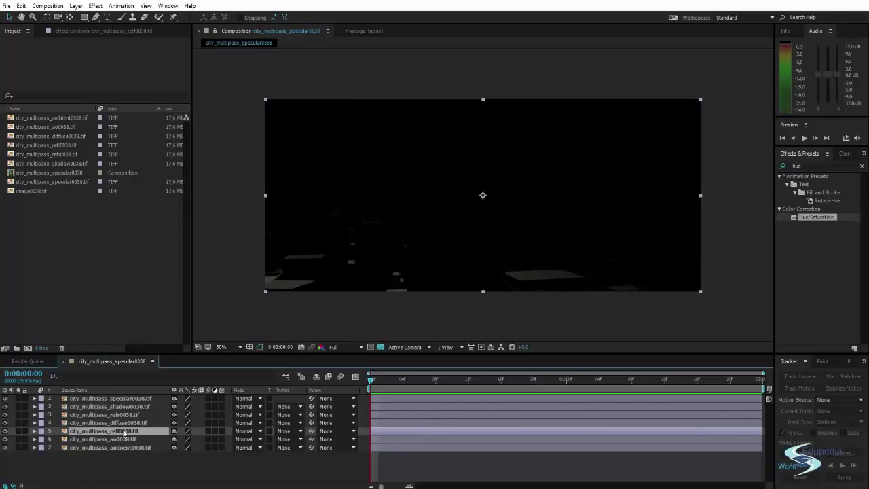
{"action": "left_click", "coordinate": [123, 438]}
{"action": "left_click", "coordinate": [123, 446]}
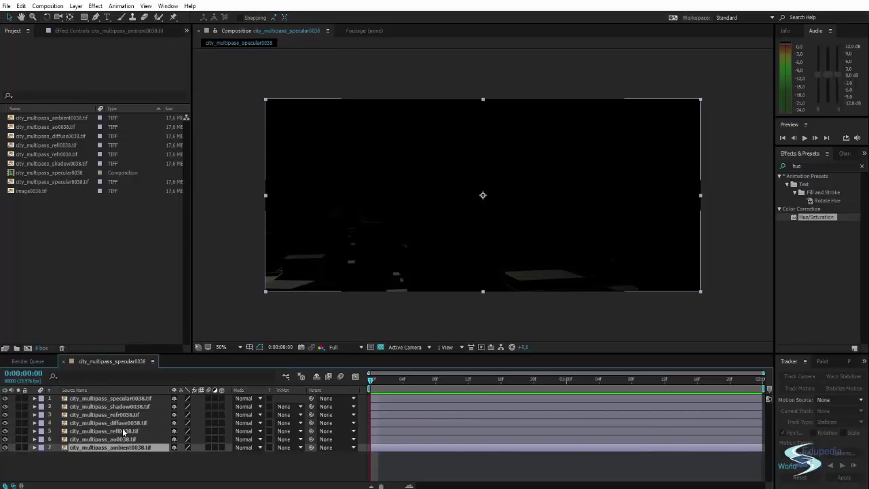
{"action": "left_click", "coordinate": [123, 428]}
{"action": "left_click_drag", "start_coordinate": [117, 449], "coordinate": [107, 467]}
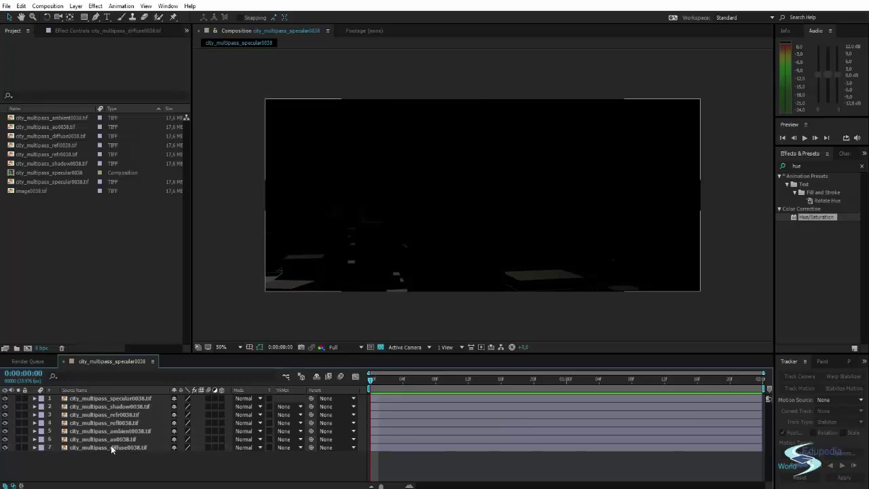
{"action": "left_click", "coordinate": [114, 447]}
{"action": "left_click", "coordinate": [198, 471]}
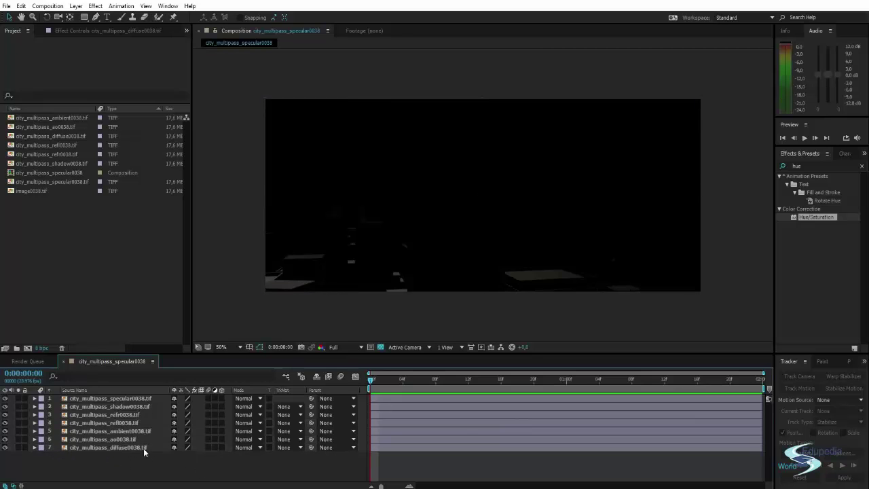
{"action": "left_click", "coordinate": [143, 448]}
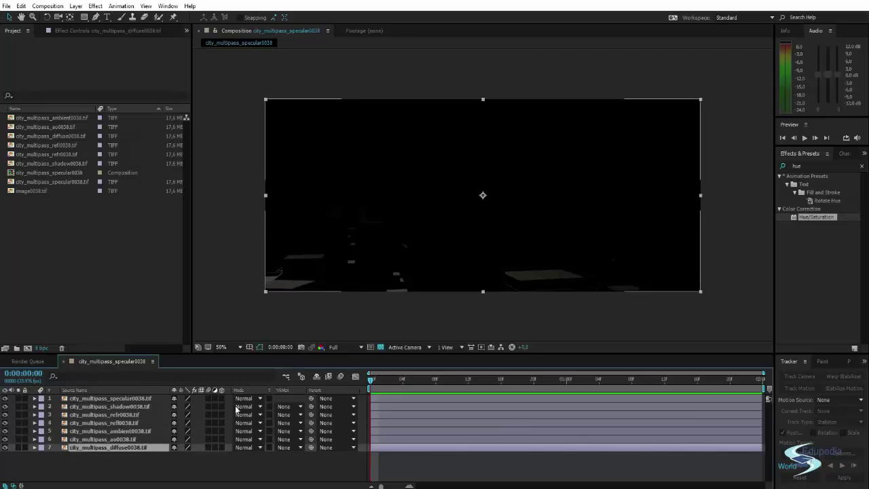
{"action": "left_click", "coordinate": [235, 321]}
Set specular to Add, shadow to Multiply and refr to Add.
{"action": "left_click", "coordinate": [121, 399]}
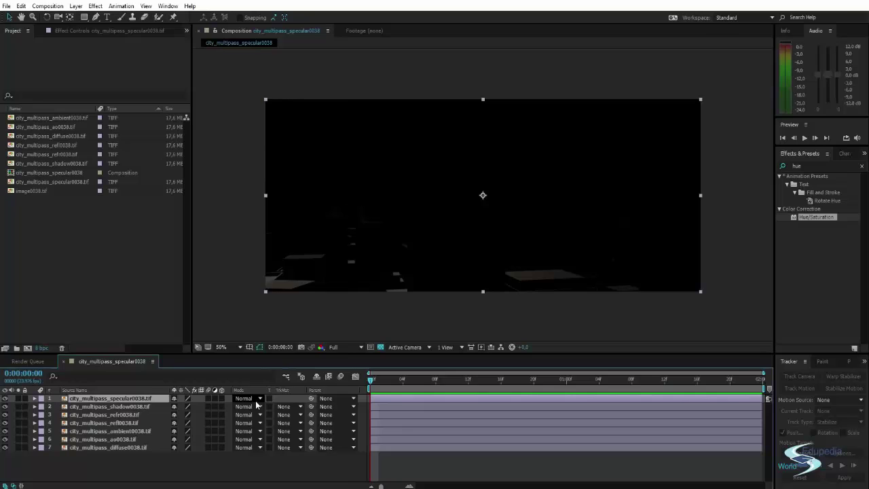
{"action": "left_click", "coordinate": [256, 401]}
{"action": "left_click", "coordinate": [272, 170]}
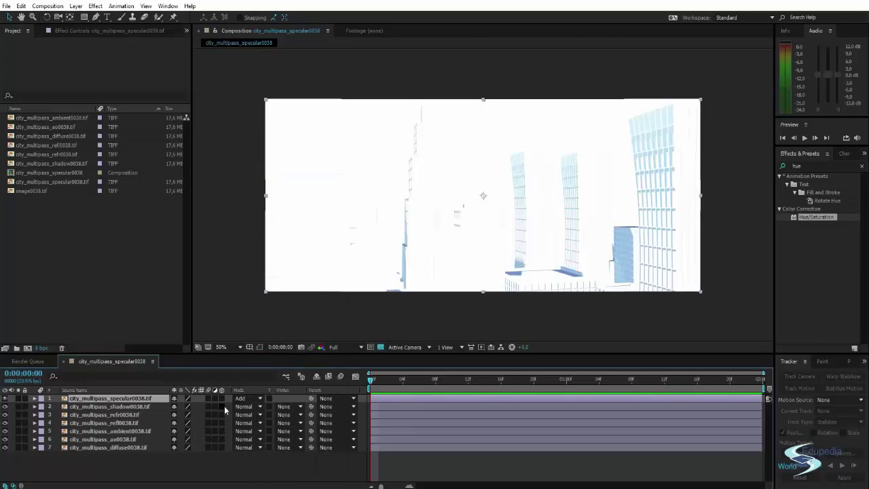
{"action": "left_click", "coordinate": [257, 407]}
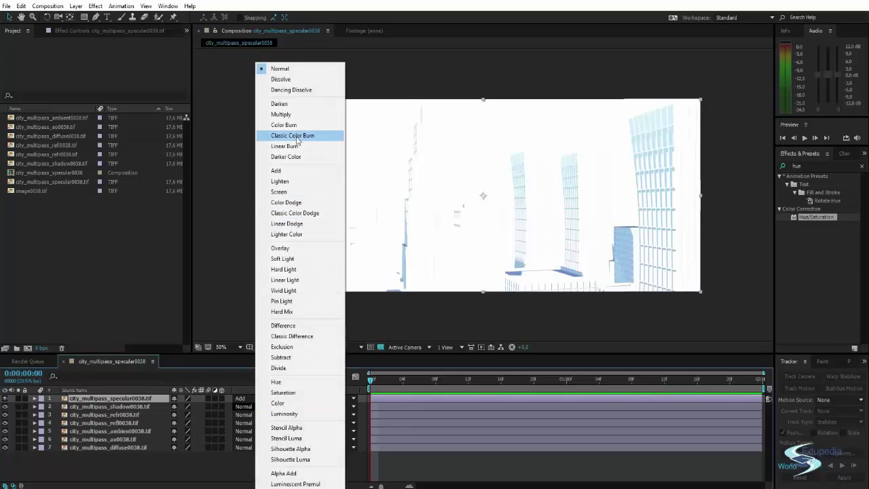
{"action": "left_click", "coordinate": [281, 114]}
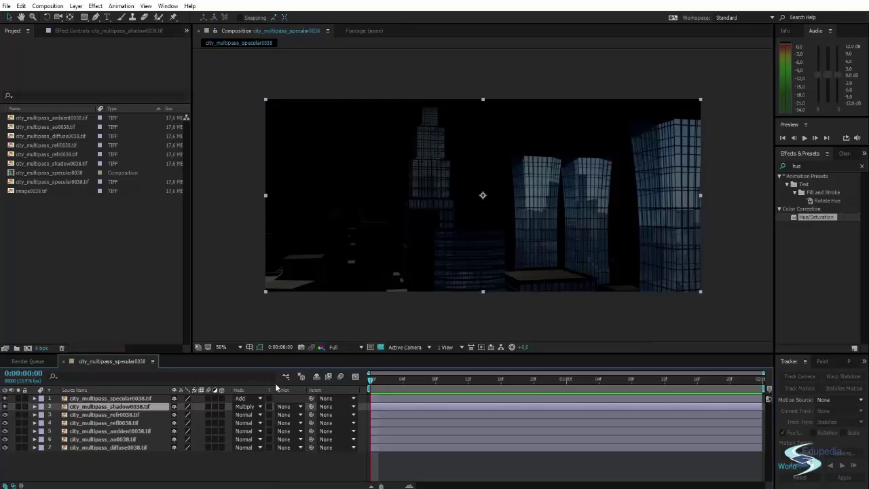
{"action": "left_click", "coordinate": [248, 413]}
{"action": "left_click", "coordinate": [271, 167]}
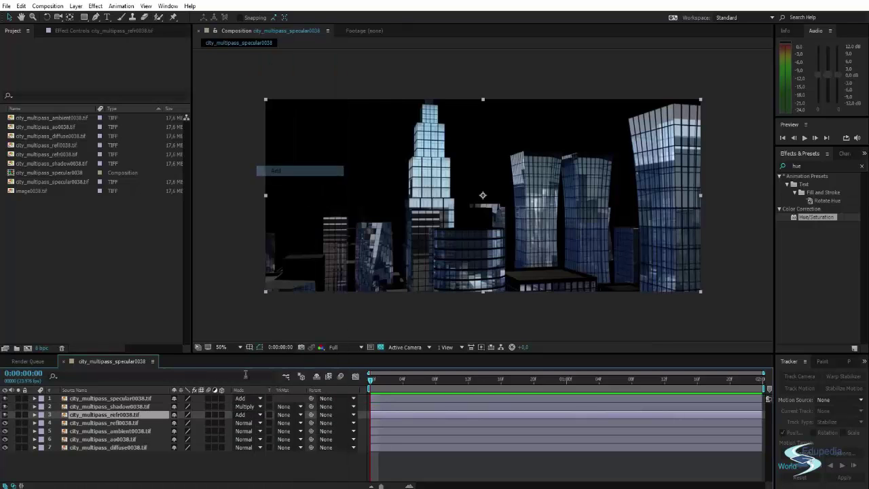
Set refl and ambient to Add and ao to Multiply.
{"action": "left_click", "coordinate": [245, 423]}
{"action": "left_click", "coordinate": [270, 103]}
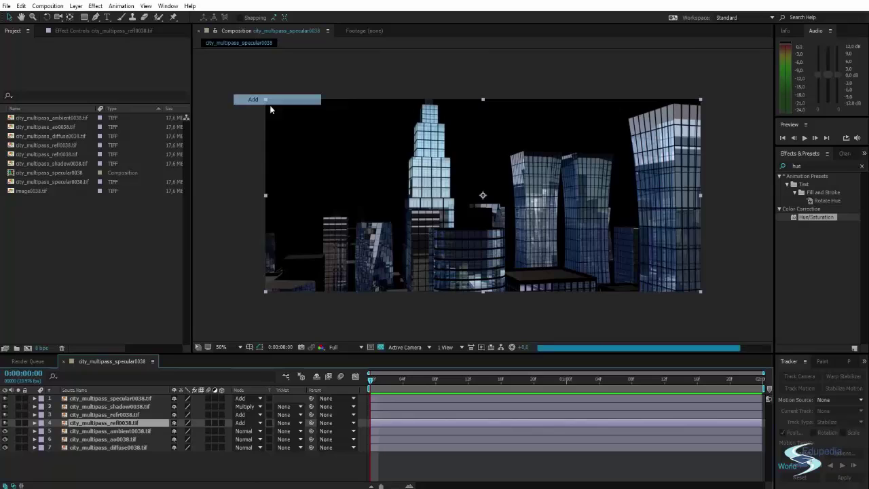
{"action": "left_click", "coordinate": [242, 431]}
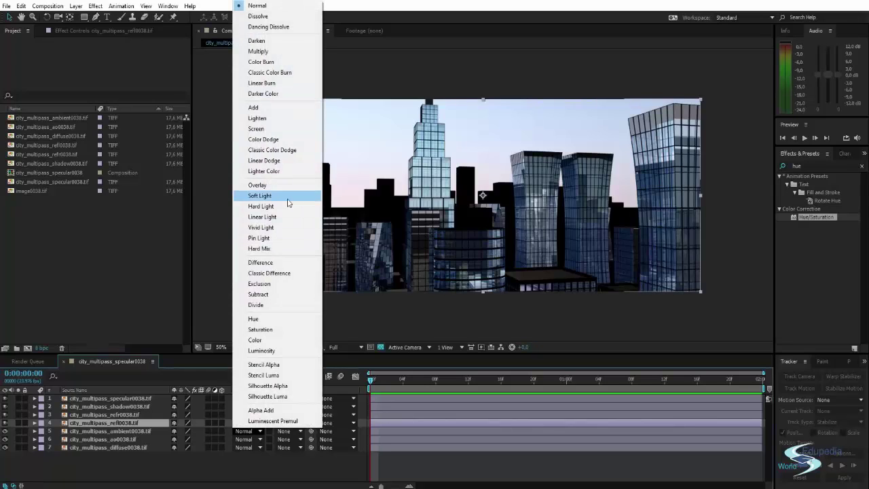
{"action": "left_click", "coordinate": [275, 107]}
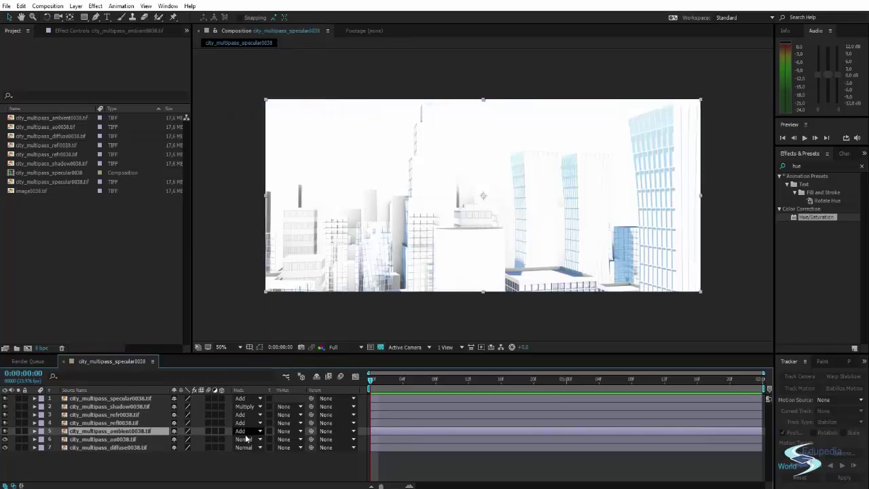
{"action": "left_click", "coordinate": [244, 438]}
{"action": "left_click", "coordinate": [251, 60]}
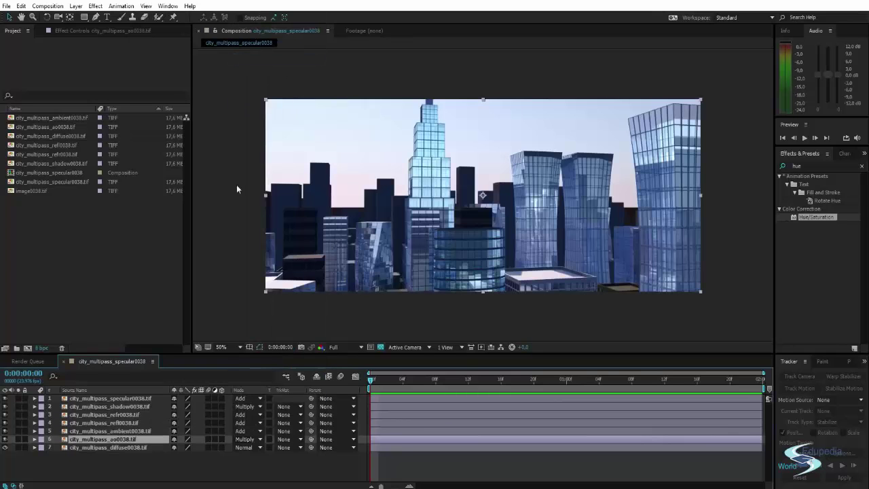
{"action": "left_click", "coordinate": [199, 254]}
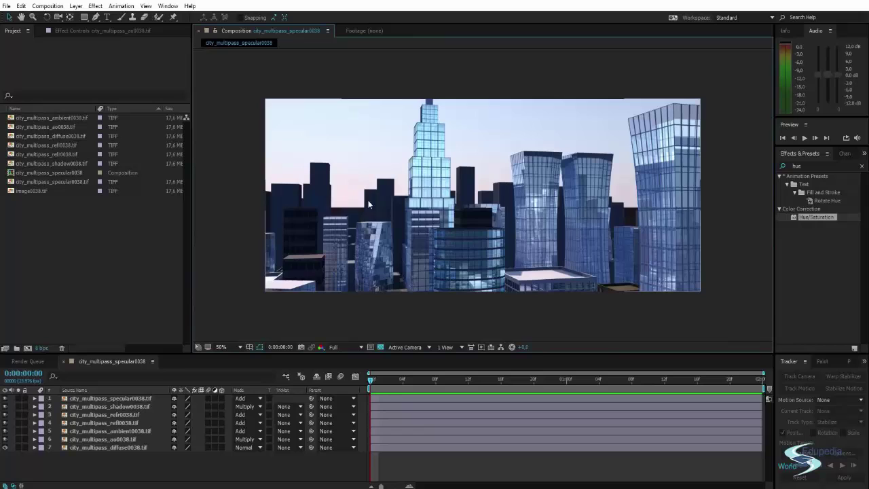
Reveal the shadow layer's Opacity with T and scrub it to compare, leaving it at 100%.
{"action": "left_click_drag", "start_coordinate": [369, 204], "coordinate": [399, 205]}
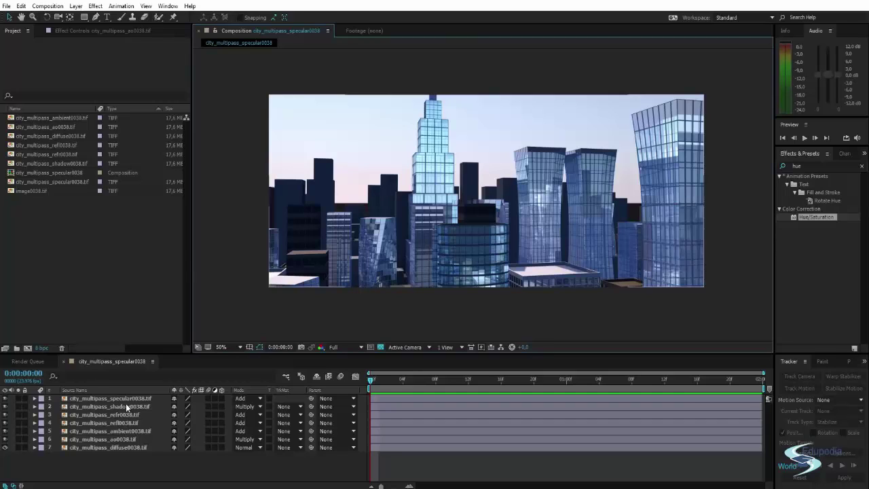
{"action": "left_click", "coordinate": [123, 406]}
{"action": "key", "text": "t"}
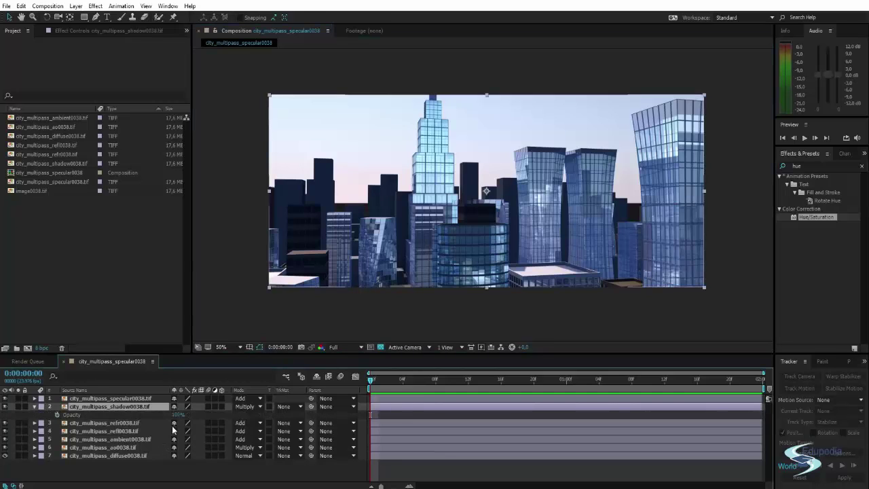
{"action": "left_click_drag", "start_coordinate": [178, 413], "coordinate": [361, 406]}
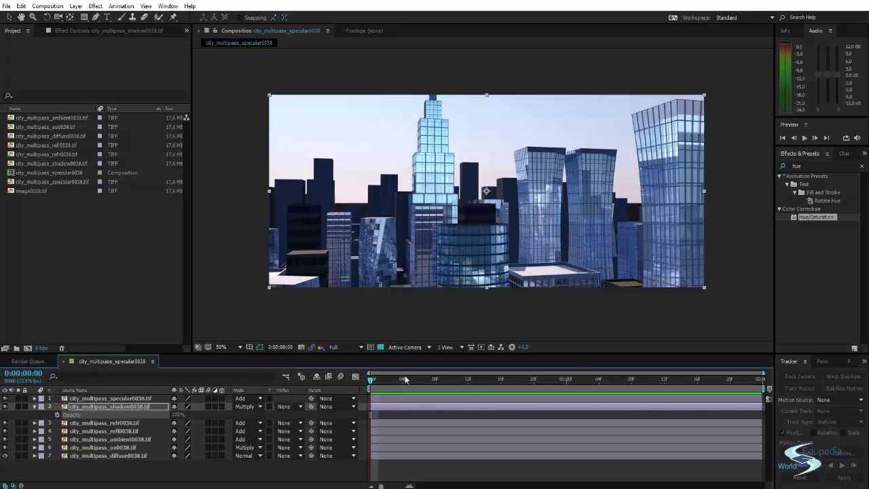
{"action": "left_click", "coordinate": [811, 165]}
Apply a Curves effect to the shadow layer and bow its RGB curve downward.
{"action": "type", "text": "curves"}
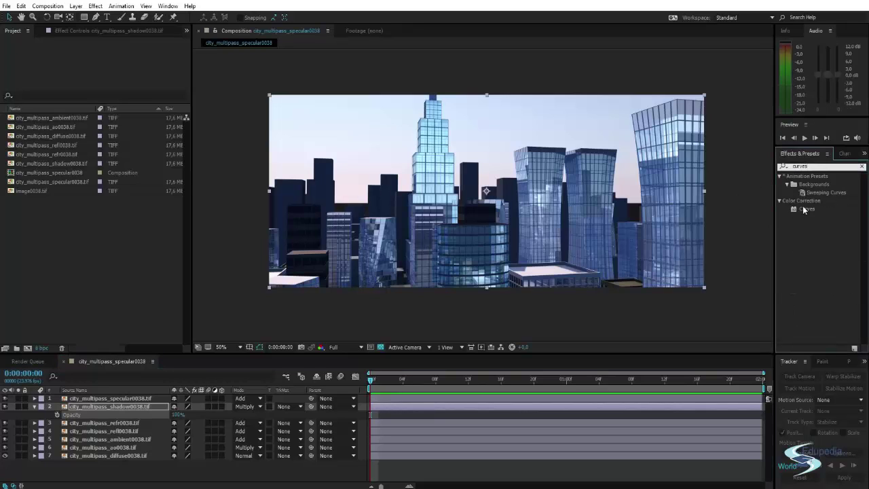
{"action": "left_click_drag", "start_coordinate": [806, 208], "coordinate": [112, 411]}
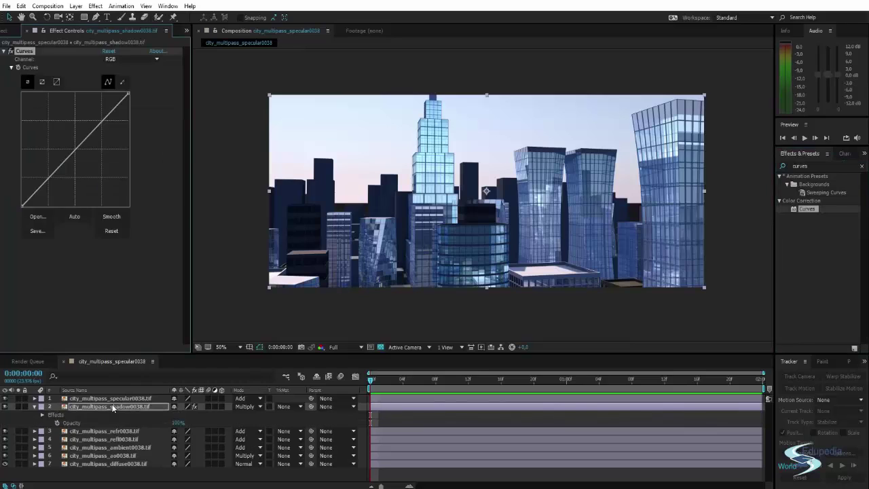
{"action": "left_click_drag", "start_coordinate": [77, 148], "coordinate": [77, 171]}
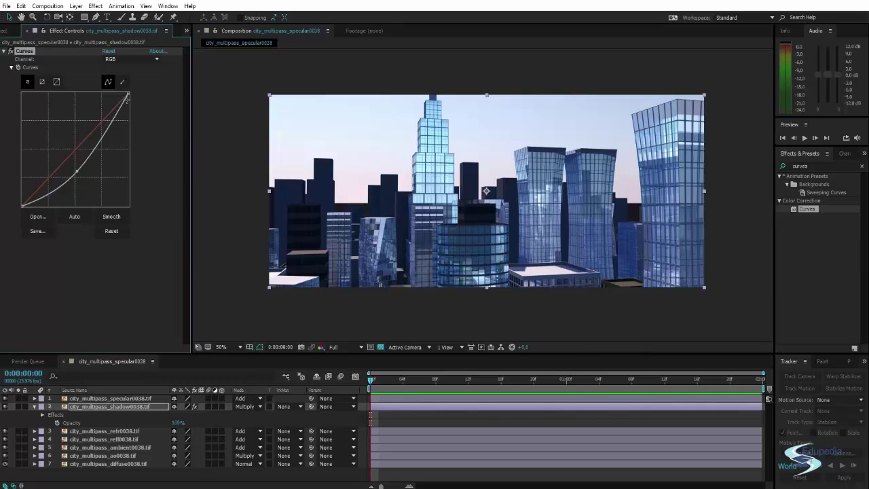
{"action": "left_click_drag", "start_coordinate": [77, 169], "coordinate": [78, 165]}
{"action": "left_click", "coordinate": [237, 197]}
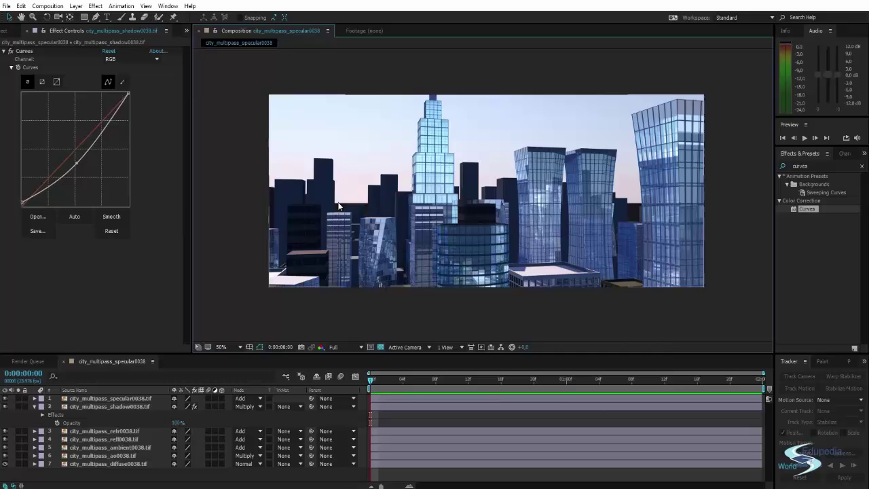
{"action": "scroll", "coordinate": [476, 198], "scroll_direction": "up", "scroll_amount": 2}
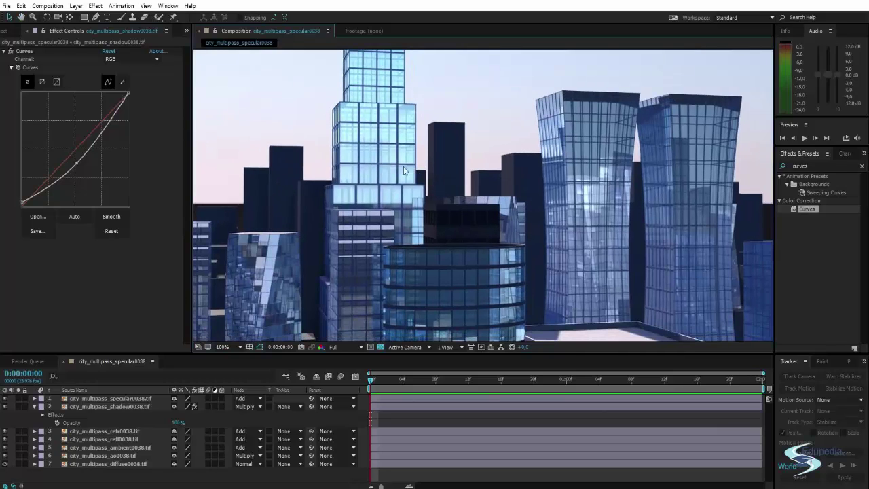
{"action": "left_click_drag", "start_coordinate": [73, 157], "coordinate": [77, 168]}
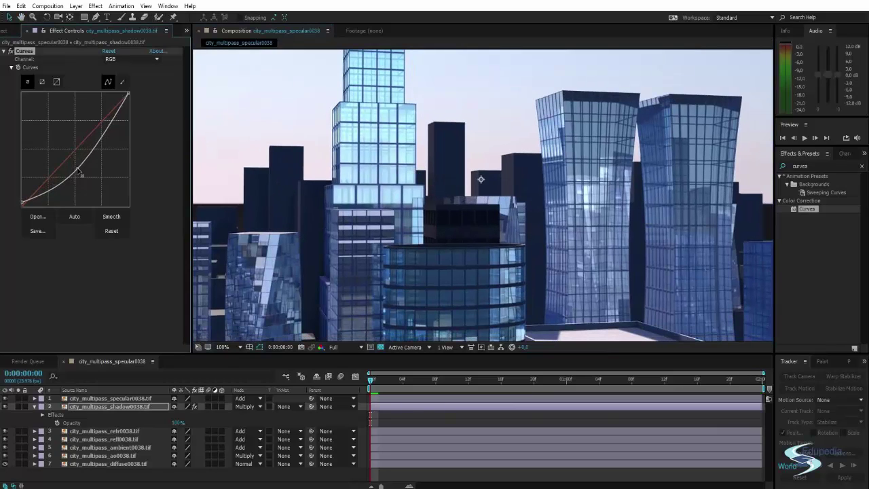
{"action": "left_click", "coordinate": [88, 406]}
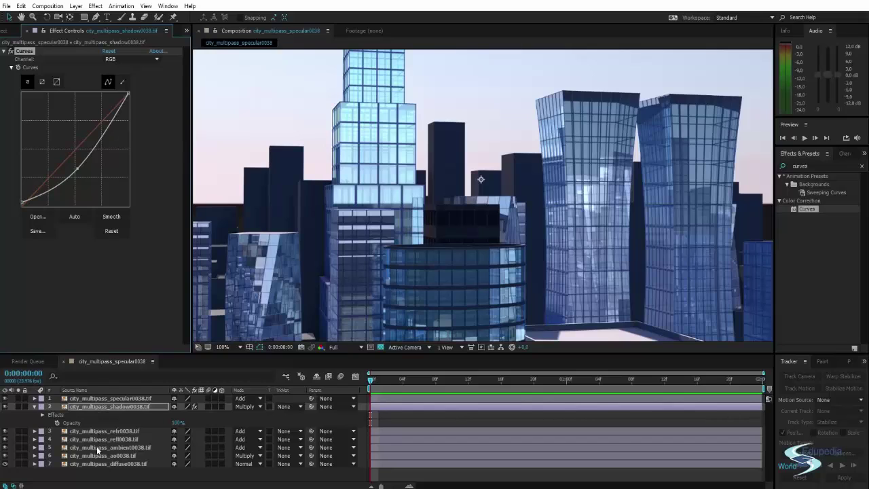
Test lowering the ambient0038 layer's Opacity, then restore it and collapse its properties.
{"action": "left_click", "coordinate": [97, 446]}
{"action": "key", "text": "t"}
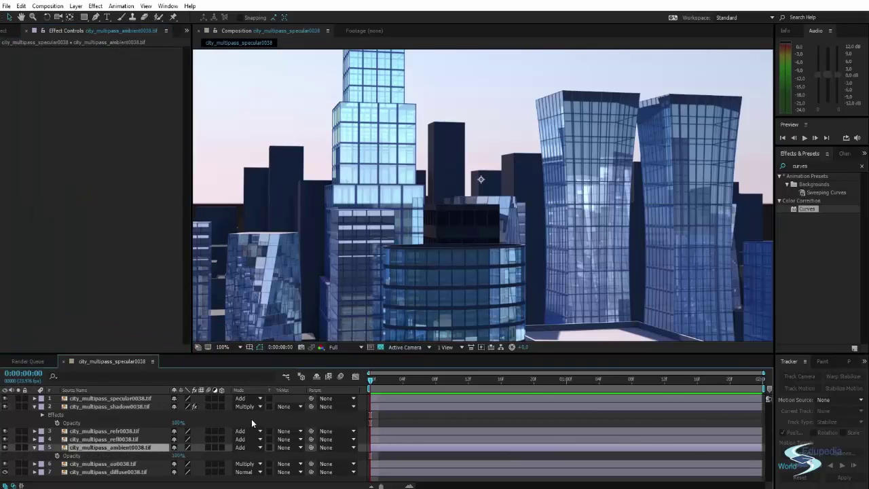
{"action": "mouse_move", "coordinate": [176, 455]}
{"action": "left_mouse_down"}
{"action": "mouse_move", "coordinate": [153, 455]}
{"action": "mouse_move", "coordinate": [166, 459]}
{"action": "left_mouse_up"}
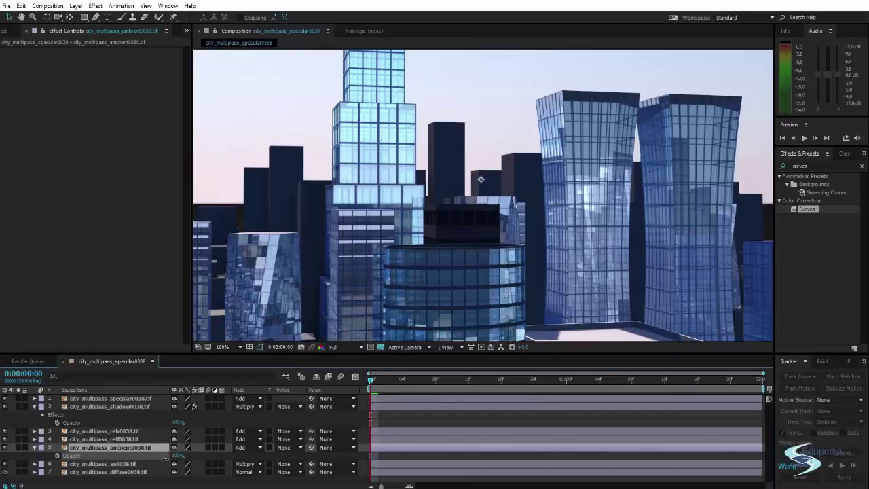
{"action": "key", "text": "t"}
Apply Curves to the ao0038 layer and bend its curve down to darken the occlusion.
{"action": "left_click", "coordinate": [117, 457]}
{"action": "key", "text": "t"}
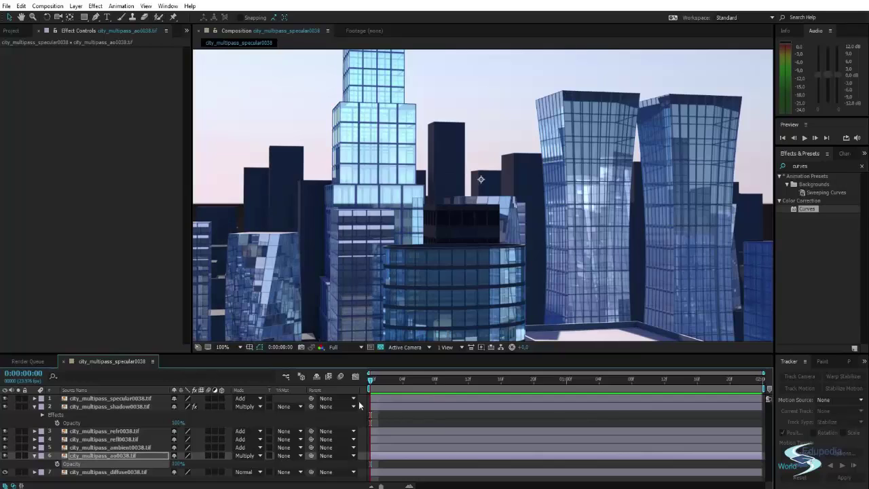
{"action": "left_click_drag", "start_coordinate": [806, 209], "coordinate": [136, 456]}
{"action": "left_click_drag", "start_coordinate": [73, 152], "coordinate": [78, 163]}
{"action": "scroll", "coordinate": [335, 207], "scroll_direction": "down", "scroll_amount": 2}
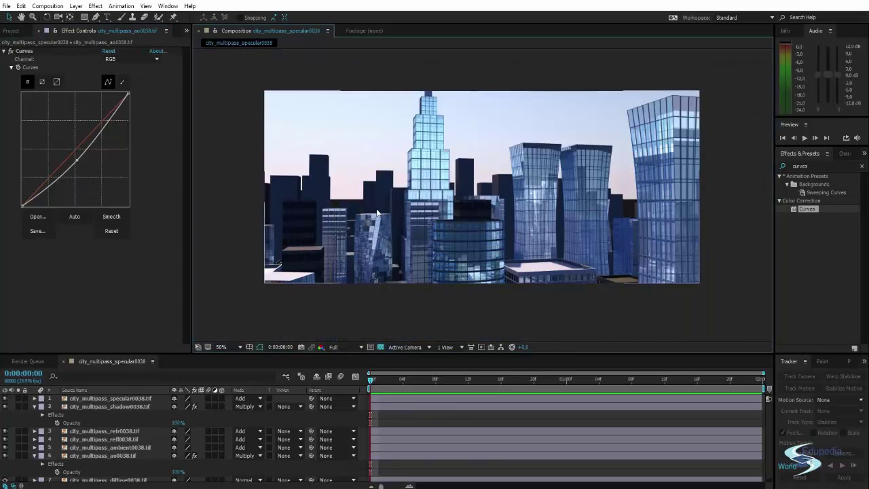
{"action": "left_click_drag", "start_coordinate": [368, 208], "coordinate": [372, 213]}
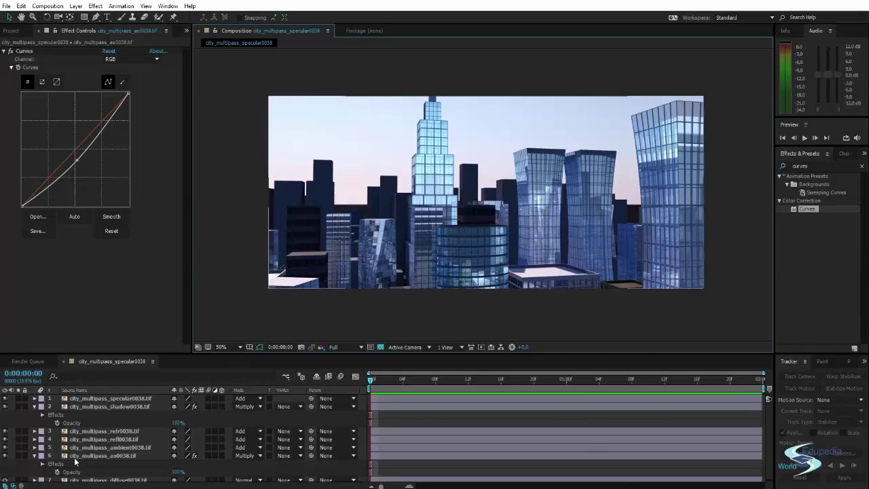
Collapse the ao layer and dim the ambient0038 layer's opacity.
{"action": "left_click", "coordinate": [35, 456]}
{"action": "left_click", "coordinate": [35, 447]}
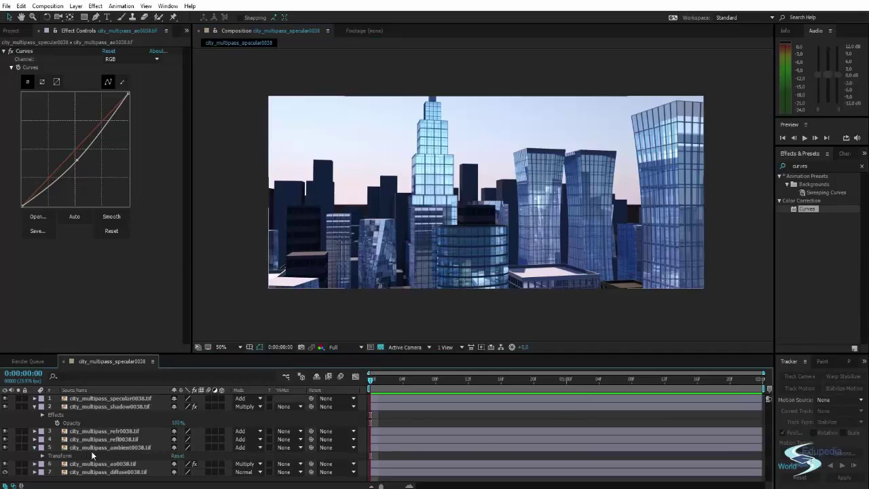
{"action": "left_click", "coordinate": [111, 447]}
{"action": "key", "text": "t"}
{"action": "left_click_drag", "start_coordinate": [178, 456], "coordinate": [258, 456]}
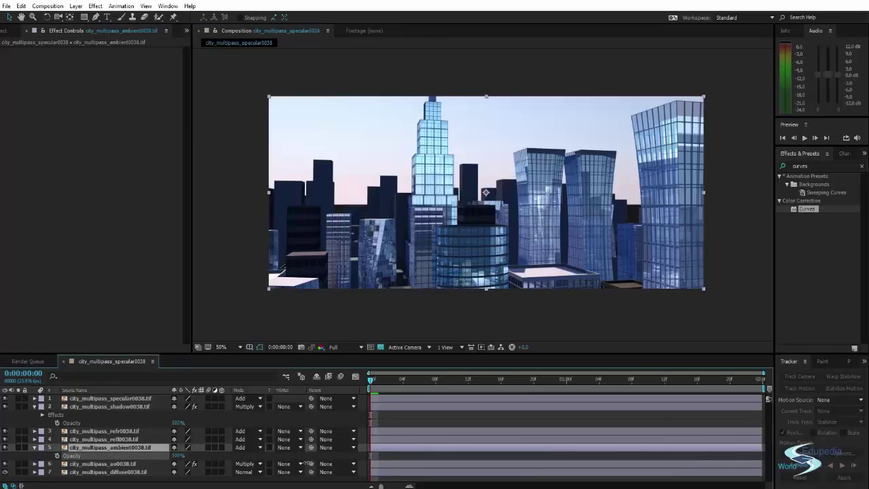
Apply Curves to ambient0038 and bow its RGB curve upward to brighten the image.
{"action": "left_click", "coordinate": [528, 324]}
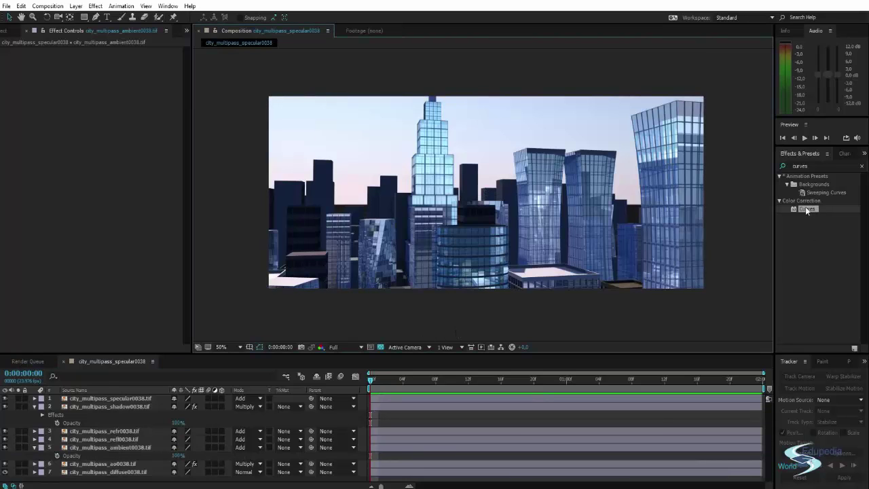
{"action": "left_click_drag", "start_coordinate": [807, 211], "coordinate": [132, 448]}
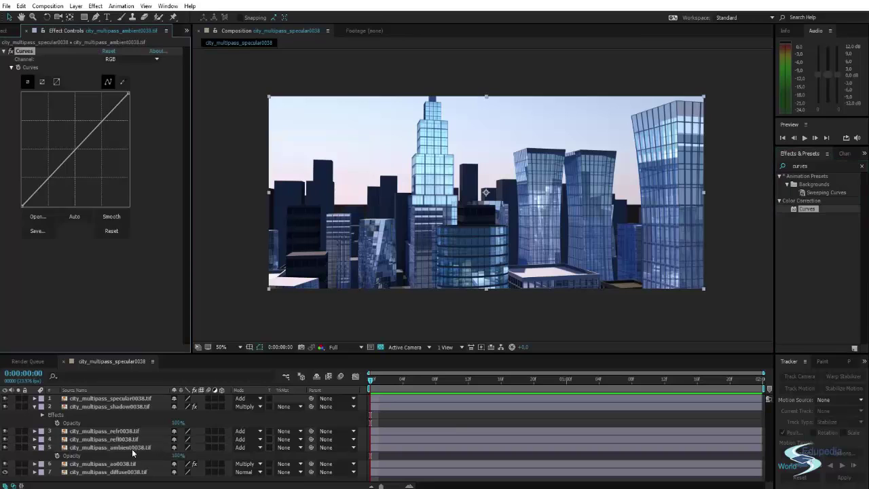
{"action": "left_click_drag", "start_coordinate": [84, 139], "coordinate": [64, 150]}
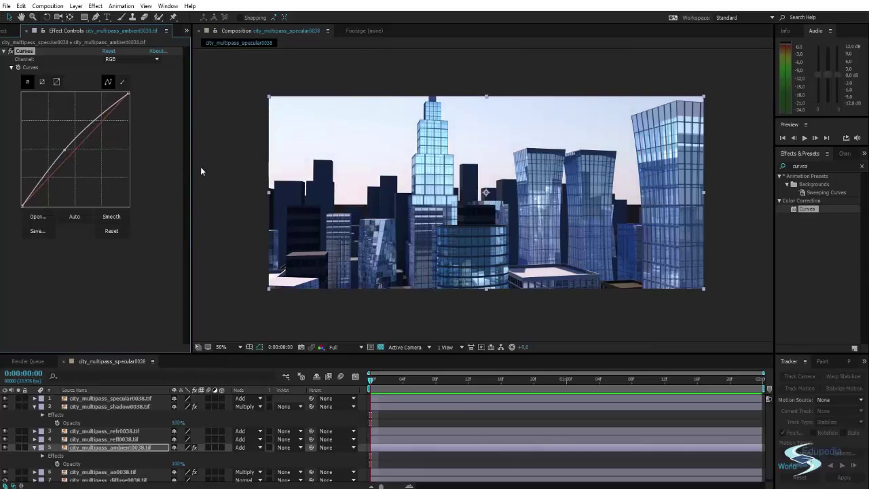
{"action": "left_click", "coordinate": [226, 198]}
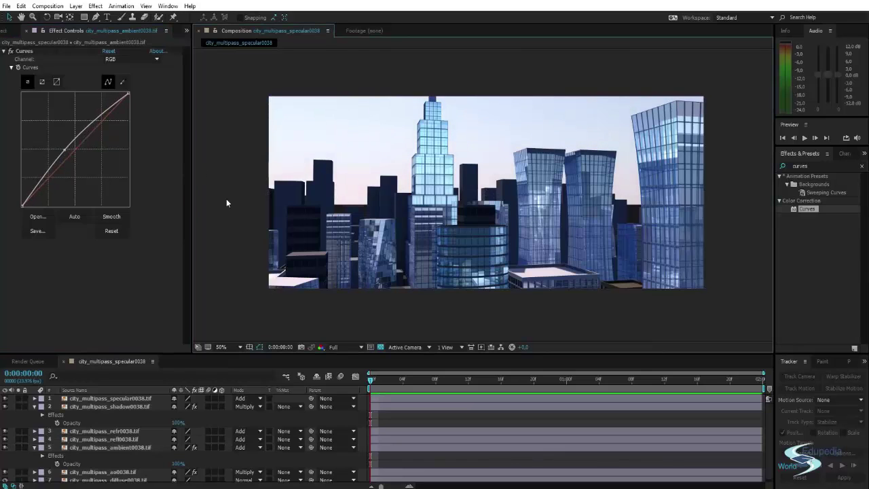
{"action": "left_click", "coordinate": [124, 442]}
Set the refl0038 reflection layer's opacity to 83% and deselect it.
{"action": "key", "text": "t"}
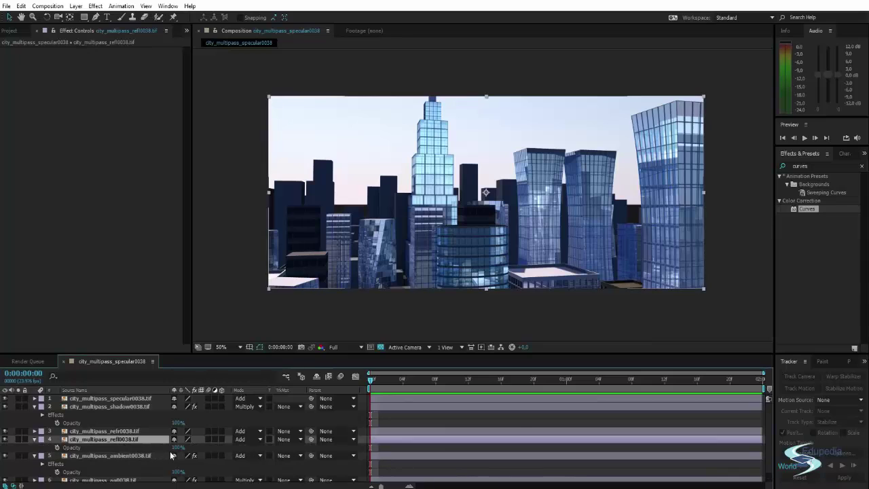
{"action": "mouse_move", "coordinate": [177, 447]}
{"action": "left_mouse_down"}
{"action": "mouse_move", "coordinate": [146, 448]}
{"action": "mouse_move", "coordinate": [178, 439]}
{"action": "left_mouse_up"}
{"action": "left_click", "coordinate": [241, 266]}
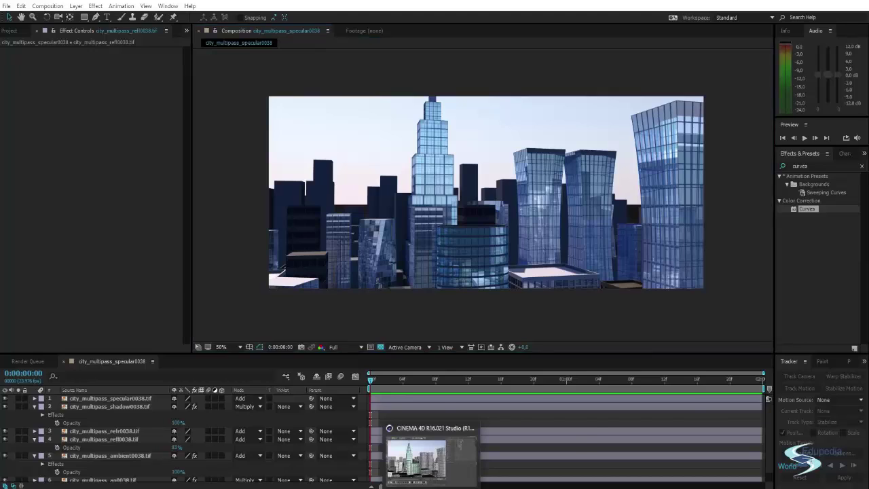
{"action": "left_click", "coordinate": [416, 459]}
Compare the Cinema 4D render against the After Effects composite viewed at 100%.
{"action": "left_click_drag", "start_coordinate": [106, 404], "coordinate": [109, 404]}
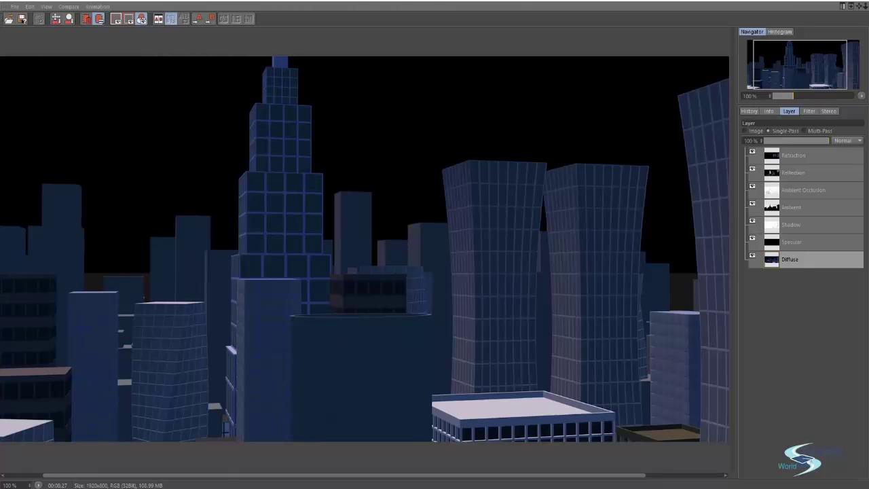
{"action": "key", "text": "alt+Tab"}
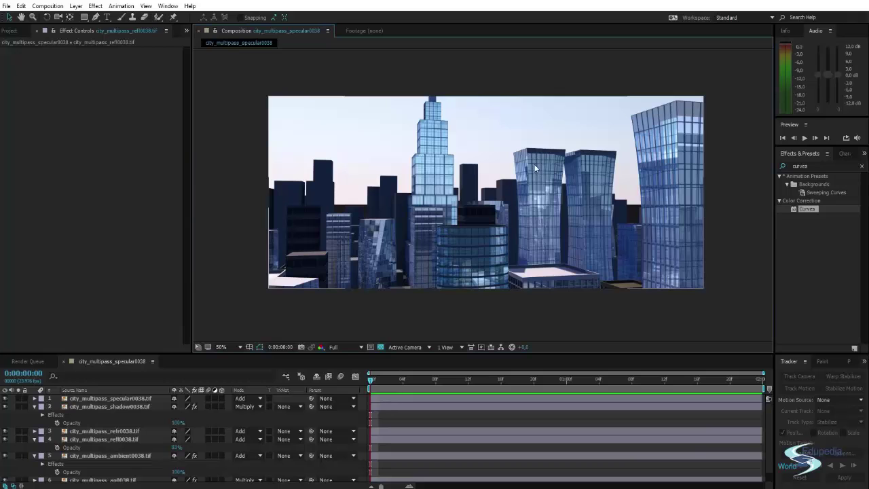
{"action": "key", "text": "."}
{"action": "left_click_drag", "start_coordinate": [440, 229], "coordinate": [331, 191]}
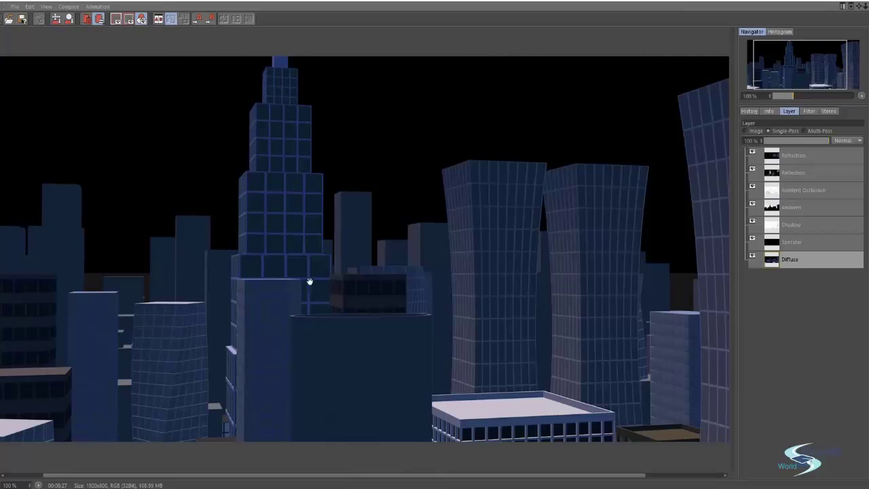
{"action": "scroll", "coordinate": [361, 238], "scroll_direction": "down", "scroll_amount": 1}
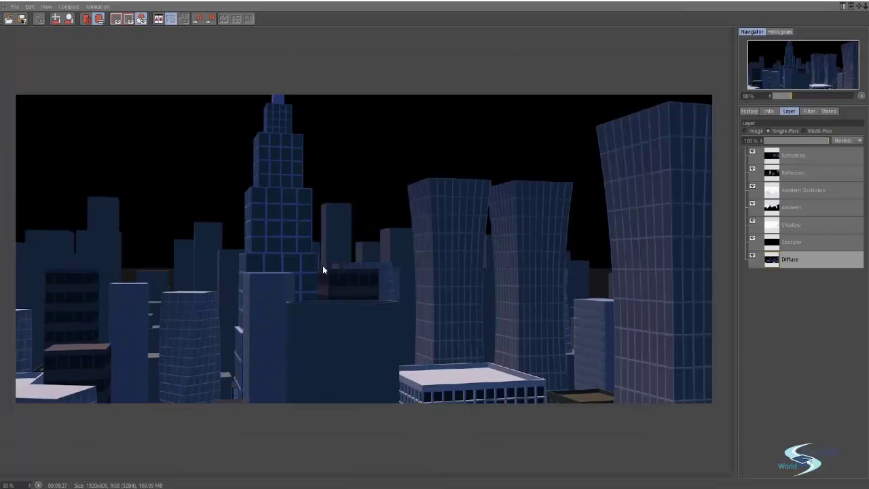
{"action": "scroll", "coordinate": [323, 270], "scroll_direction": "up", "scroll_amount": 1}
{"action": "left_click_drag", "start_coordinate": [285, 314], "coordinate": [305, 285]}
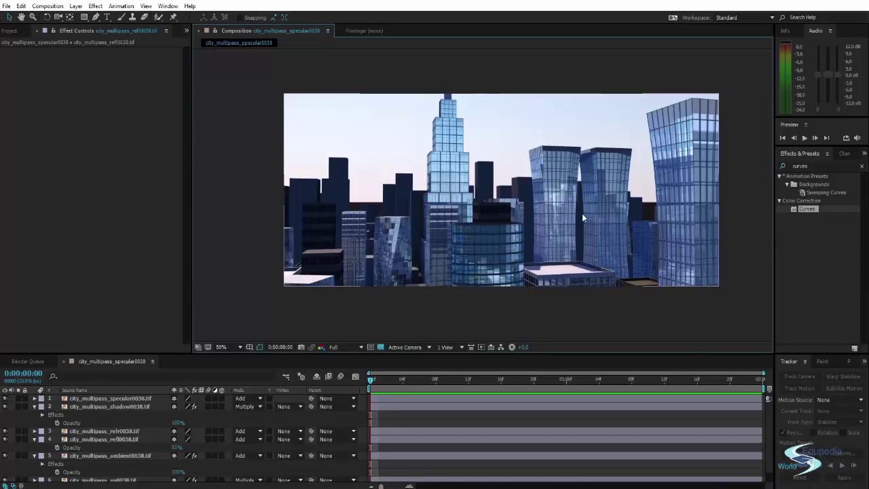
Recentre the composite and twirl up the shadow, refl and ambient layers' properties.
{"action": "scroll", "coordinate": [581, 213], "scroll_direction": "up", "scroll_amount": 2}
{"action": "scroll", "coordinate": [364, 183], "scroll_direction": "down", "scroll_amount": 2}
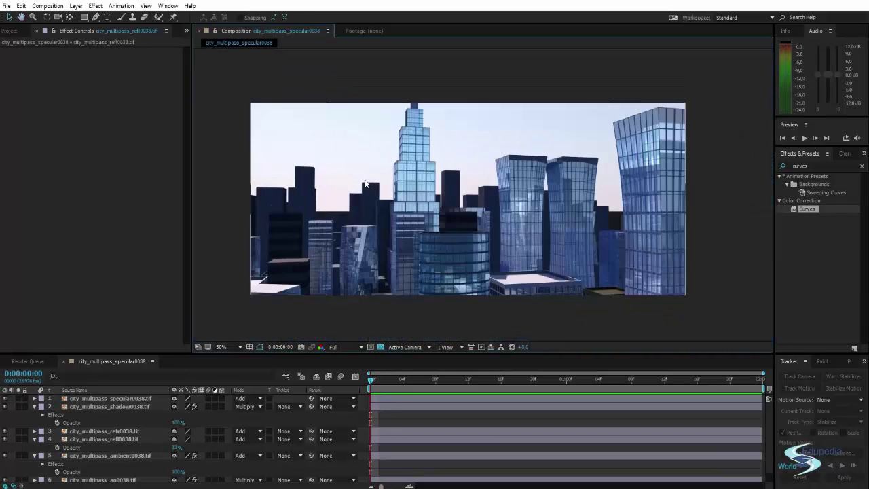
{"action": "middle_click_drag", "start_coordinate": [364, 183], "coordinate": [382, 180]}
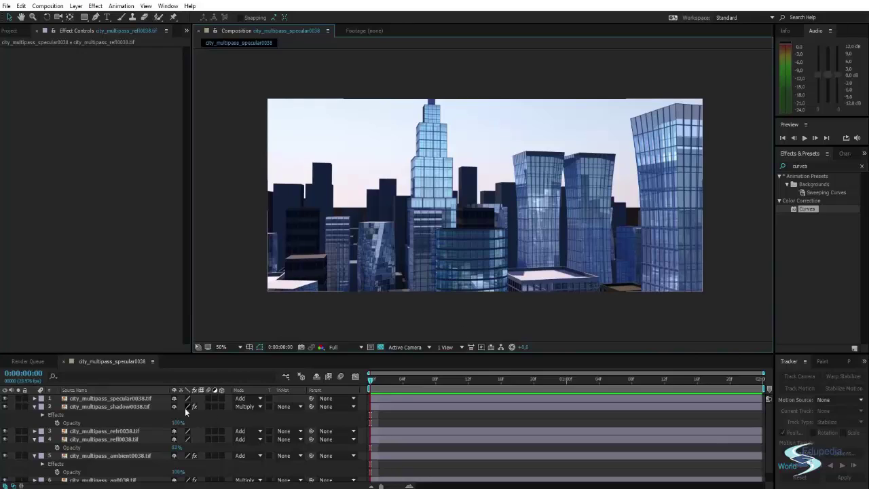
{"action": "left_click", "coordinate": [34, 406]}
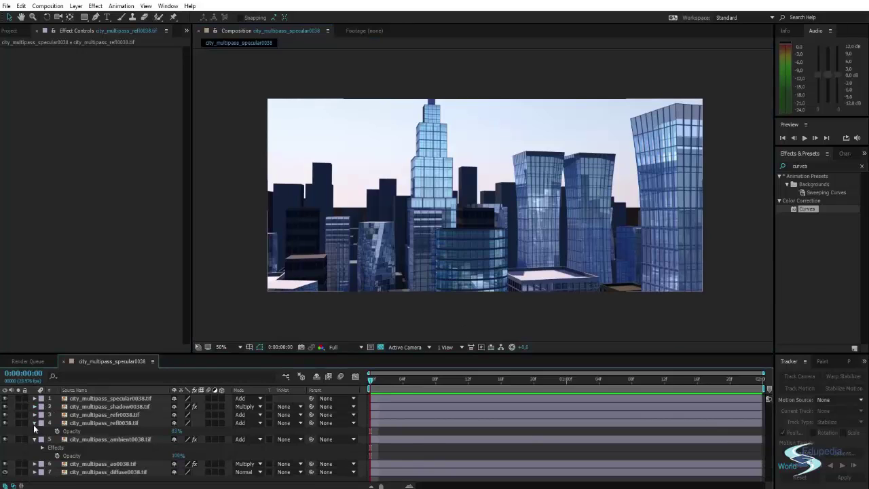
{"action": "left_click", "coordinate": [35, 423]}
{"action": "left_click", "coordinate": [34, 430]}
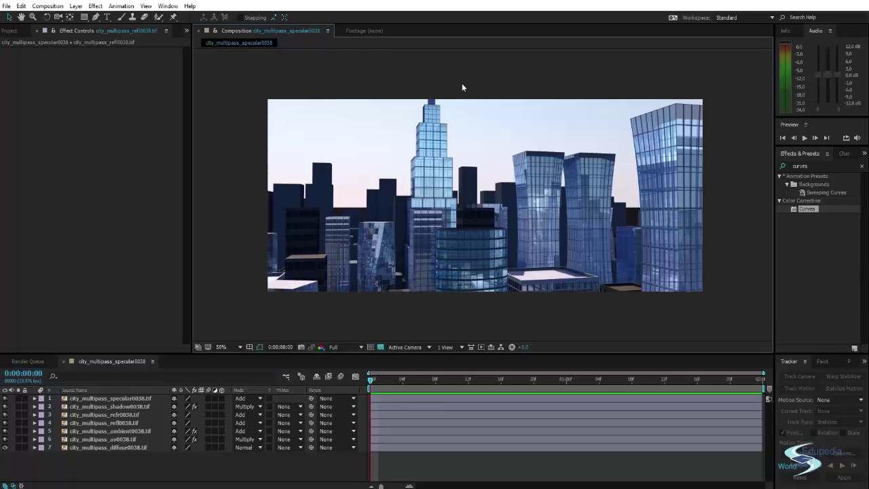
Select and then deselect the specular0038 layer in the composition.
{"action": "left_click", "coordinate": [491, 194]}
{"action": "left_click", "coordinate": [473, 329]}
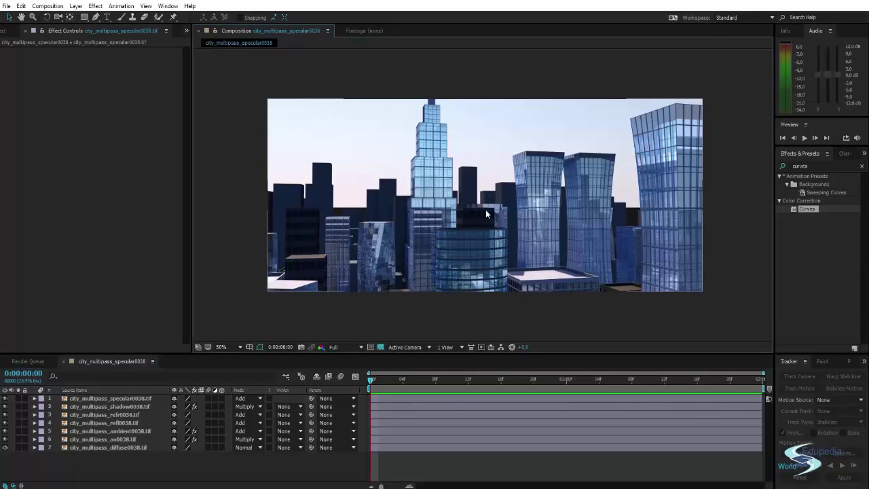
{"action": "left_click", "coordinate": [485, 209]}
{"action": "left_click", "coordinate": [486, 311]}
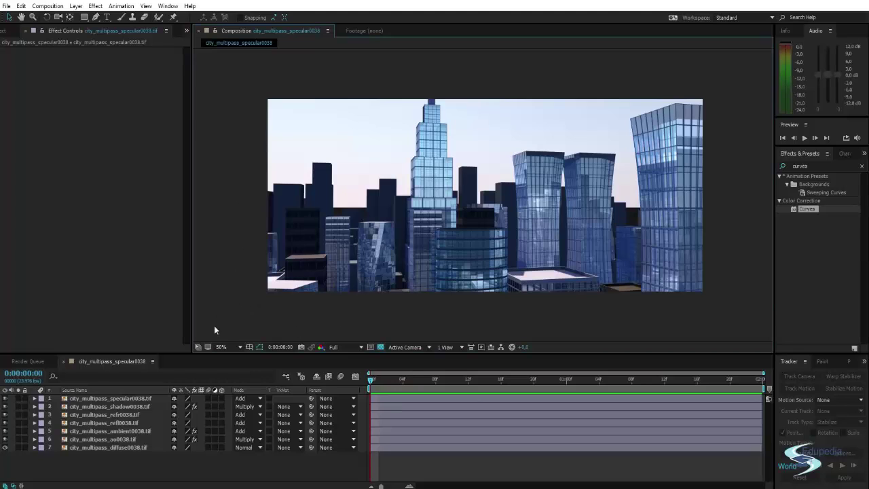
{"action": "key", "text": "ctrl+a"}
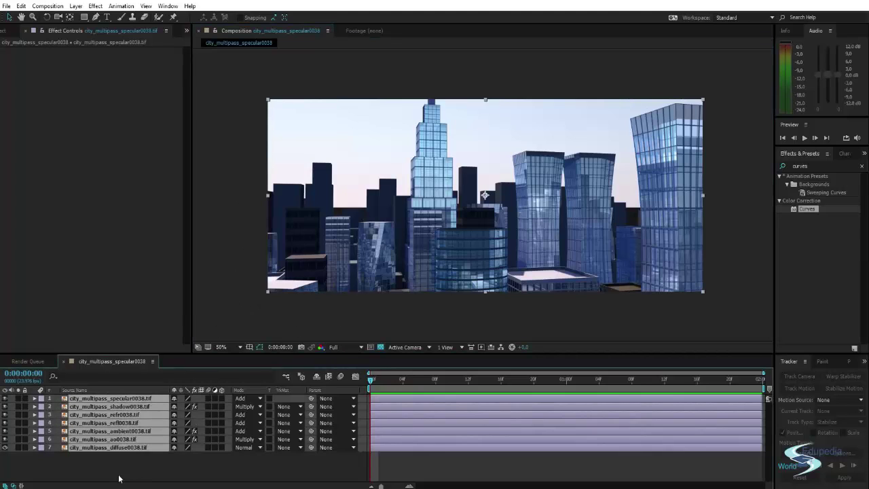
{"action": "left_click", "coordinate": [119, 478]}
{"action": "key", "text": "ctrl+a"}
{"action": "left_click", "coordinate": [204, 458]}
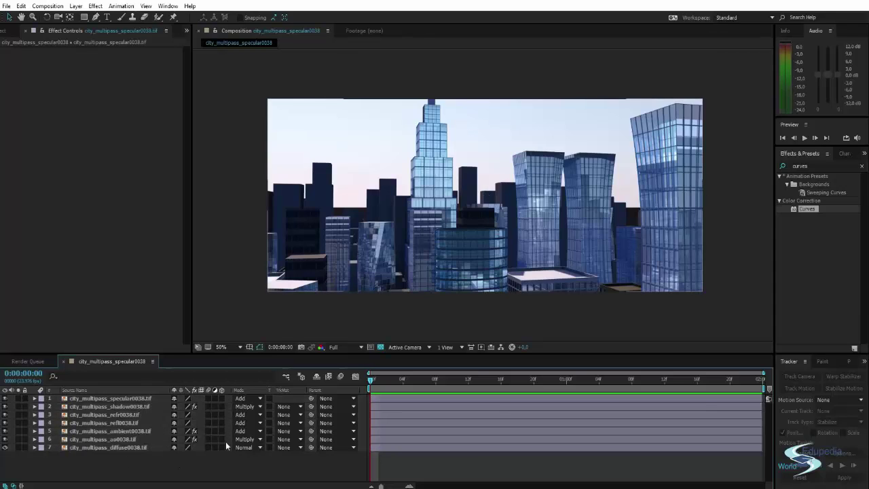
{"action": "left_click", "coordinate": [250, 399]}
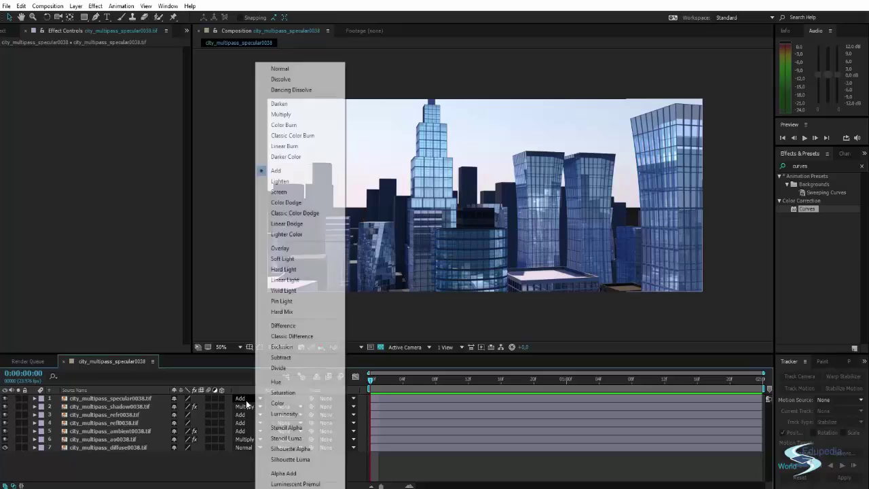
{"action": "left_click", "coordinate": [233, 452]}
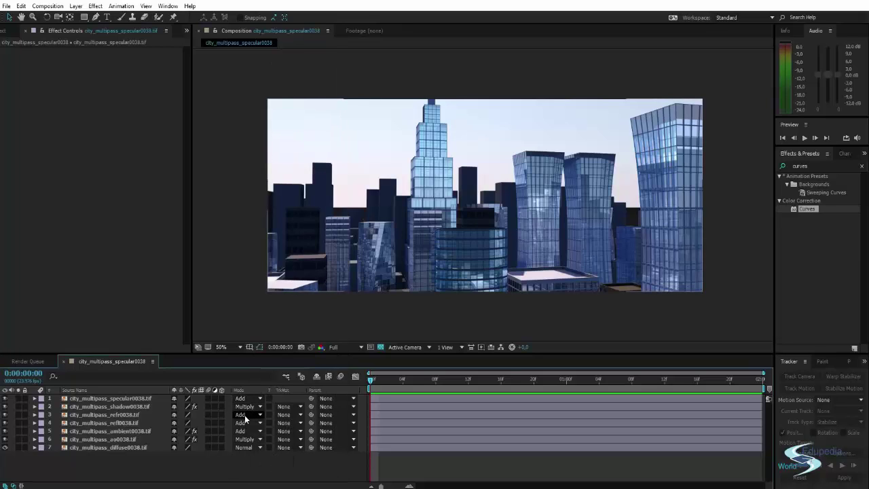